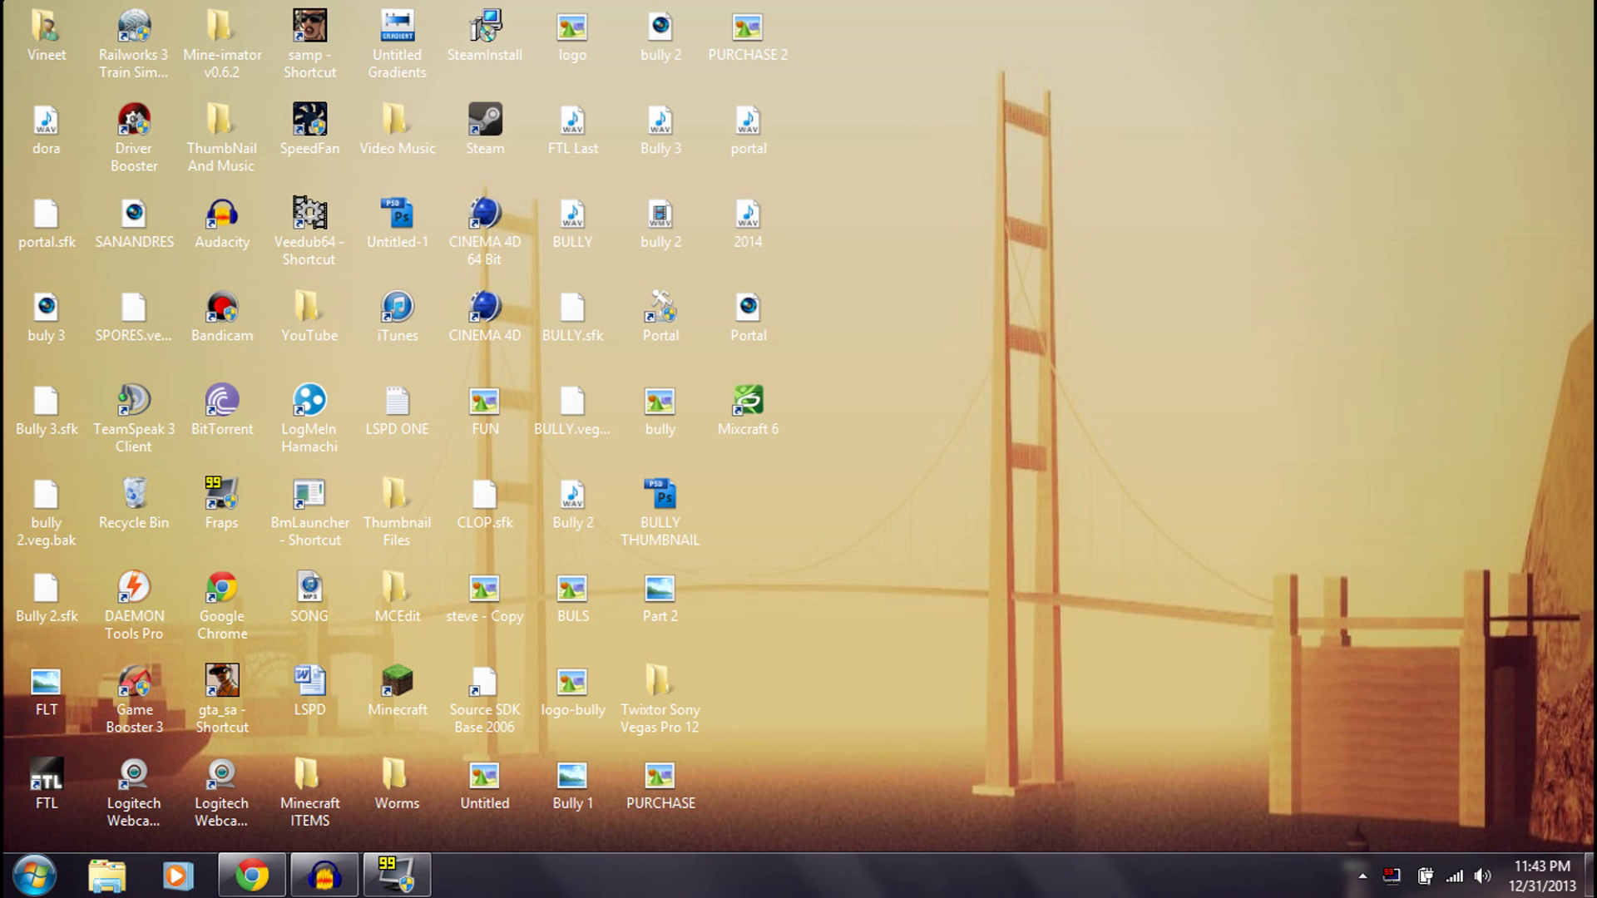
- Minimize the browser to reveal the Windows desktop
left_click(253, 877)
left_click(338, 15)
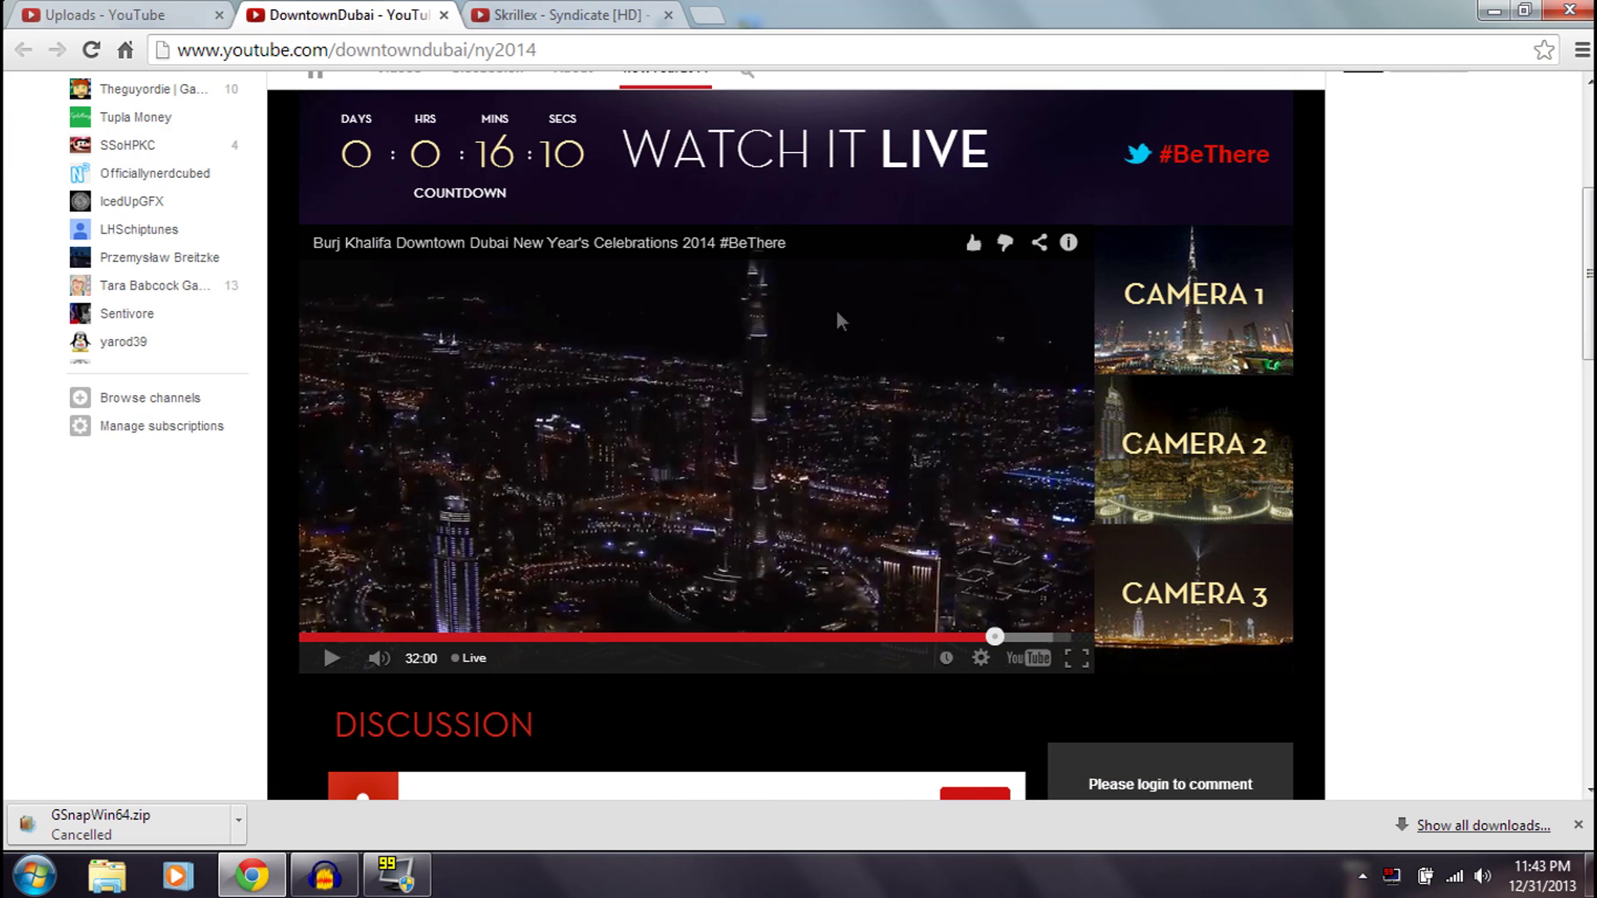
scroll(541, 276, "up", 5)
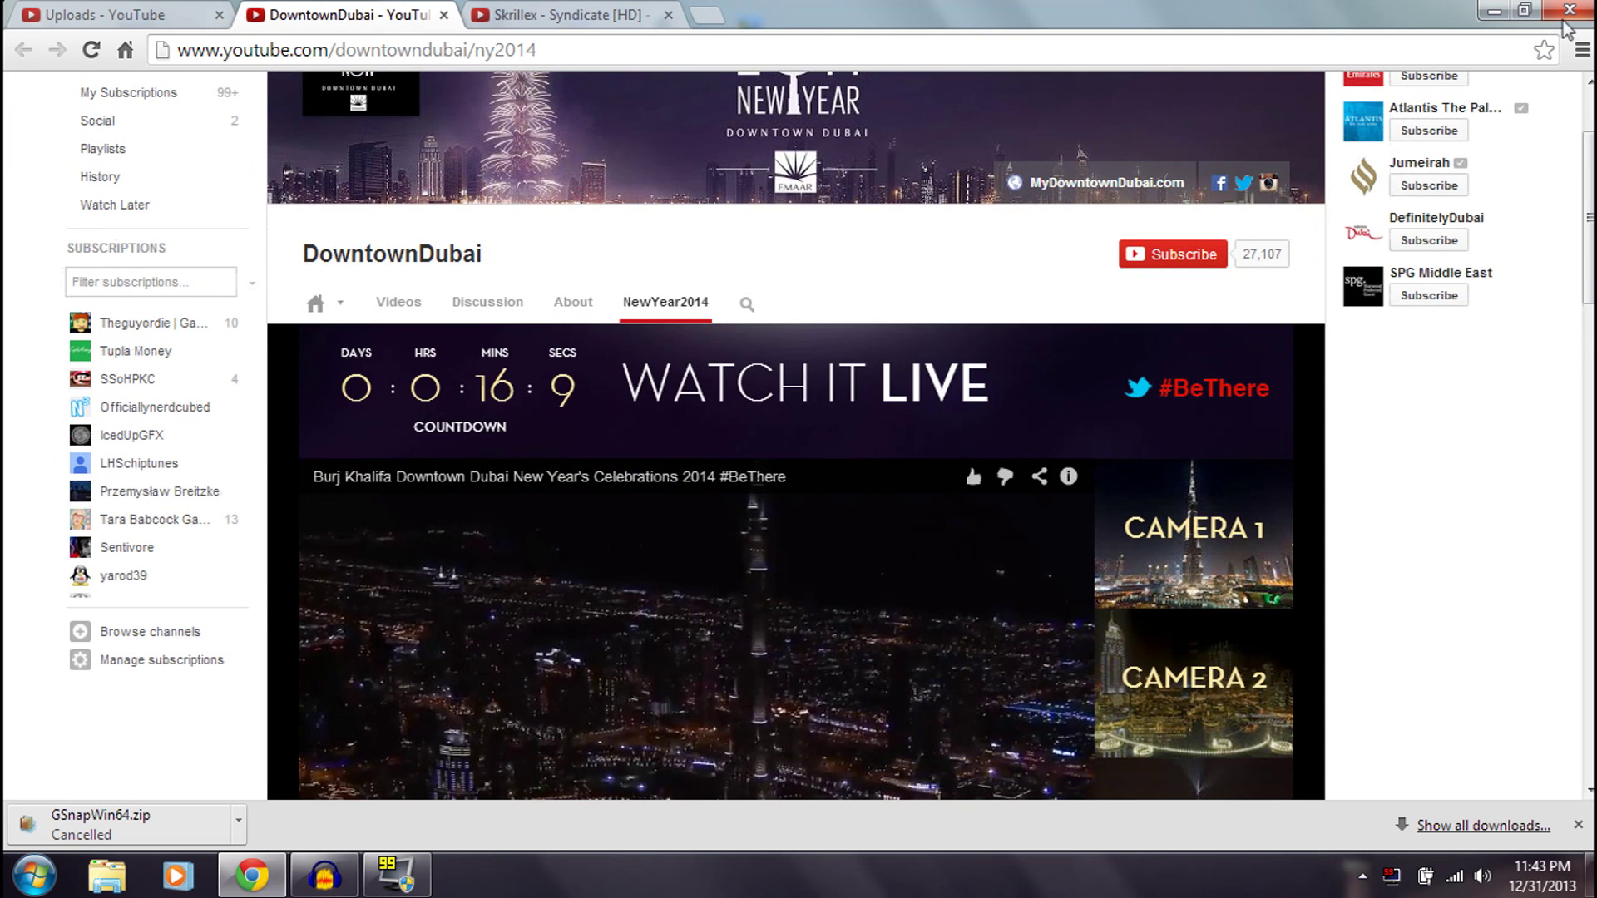
left_click(1493, 13)
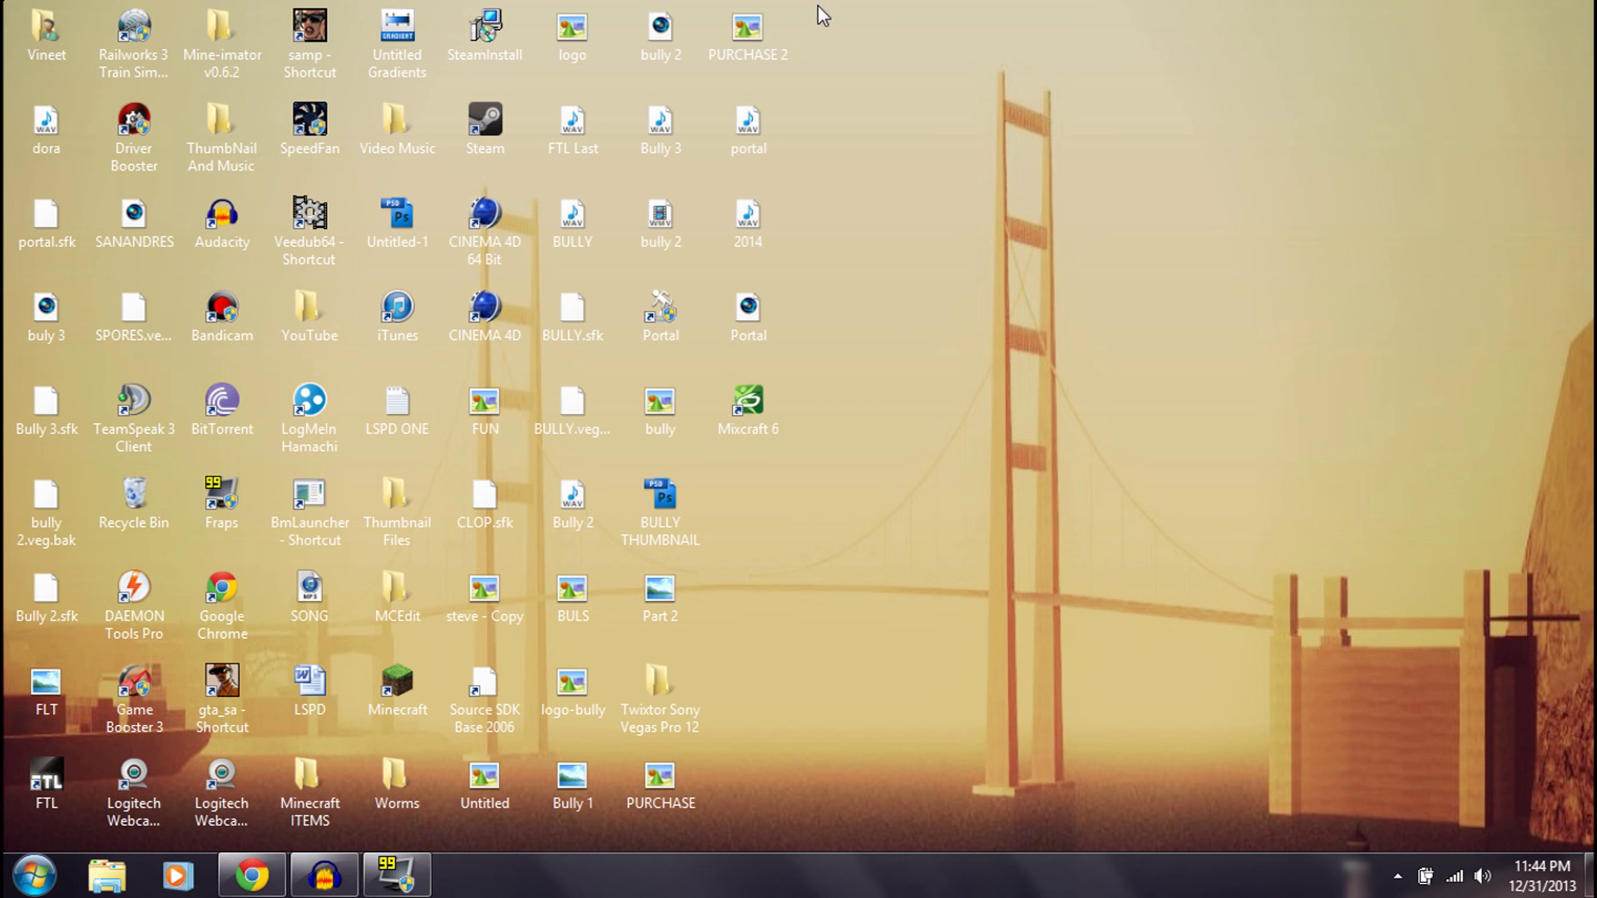
left_click_drag(819, 5, 1061, 245)
mouse_move(939, 14)
left_mouse_down()
mouse_move(1142, 488)
mouse_move(1088, 822)
mouse_move(960, 15)
mouse_move(1102, 824)
mouse_move(962, 17)
mouse_move(1089, 806)
mouse_move(941, 82)
mouse_move(956, 37)
mouse_move(1092, 768)
left_mouse_up()
- Launch Mixcraft 6 from its desktop shortcut
left_click_drag(878, 623, 731, 363)
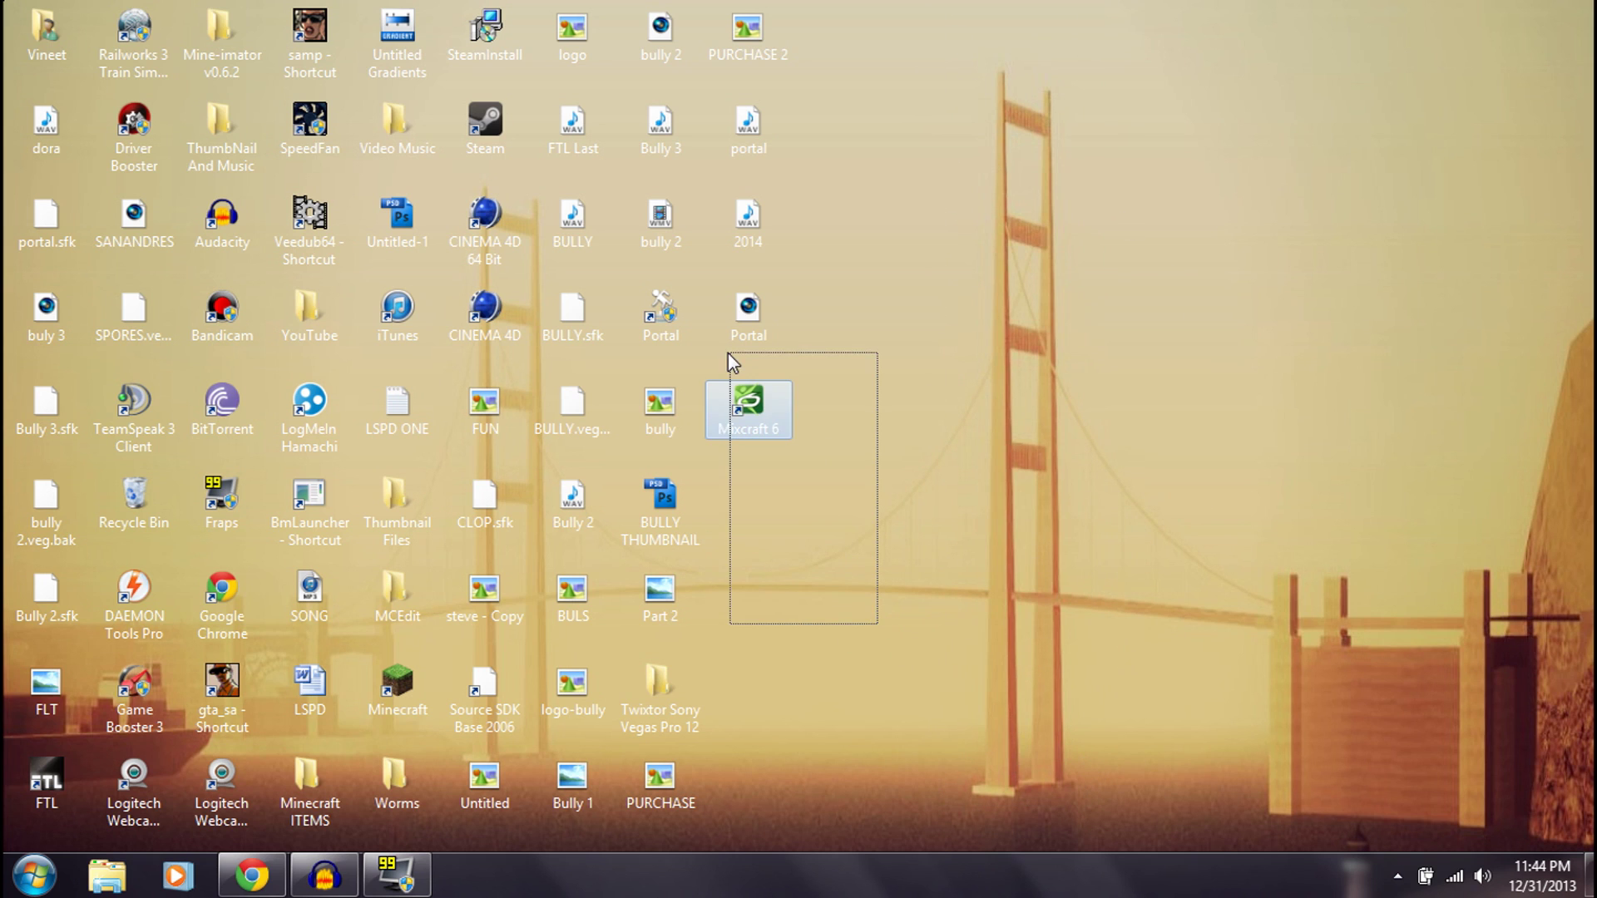
left_click(889, 805)
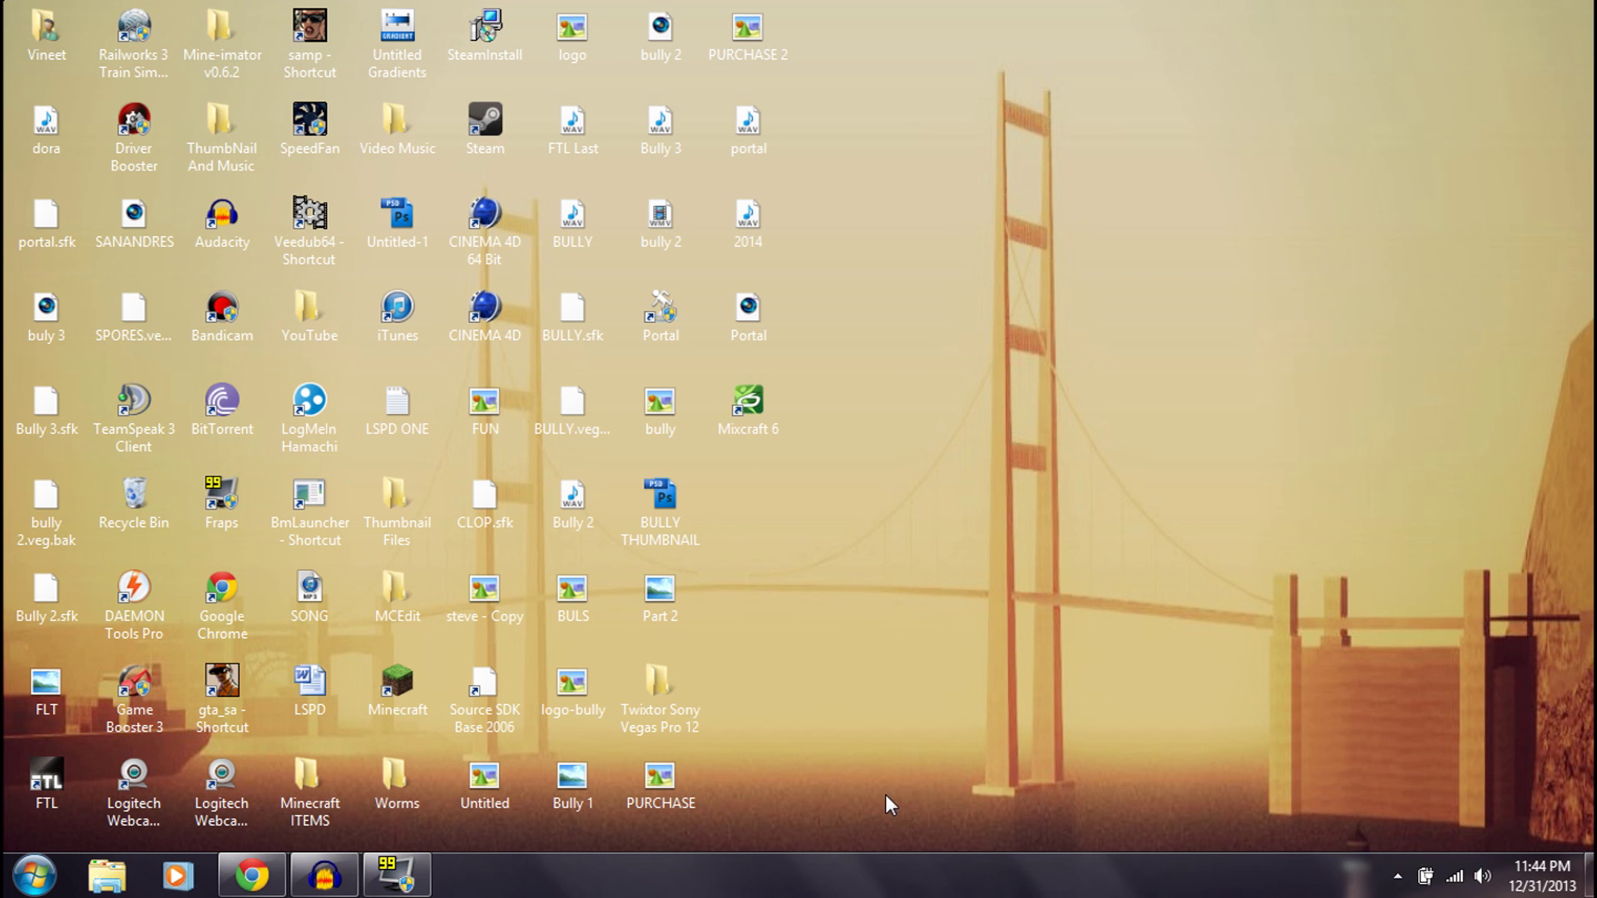
double_click(747, 411)
left_click_drag(935, 3, 1117, 817)
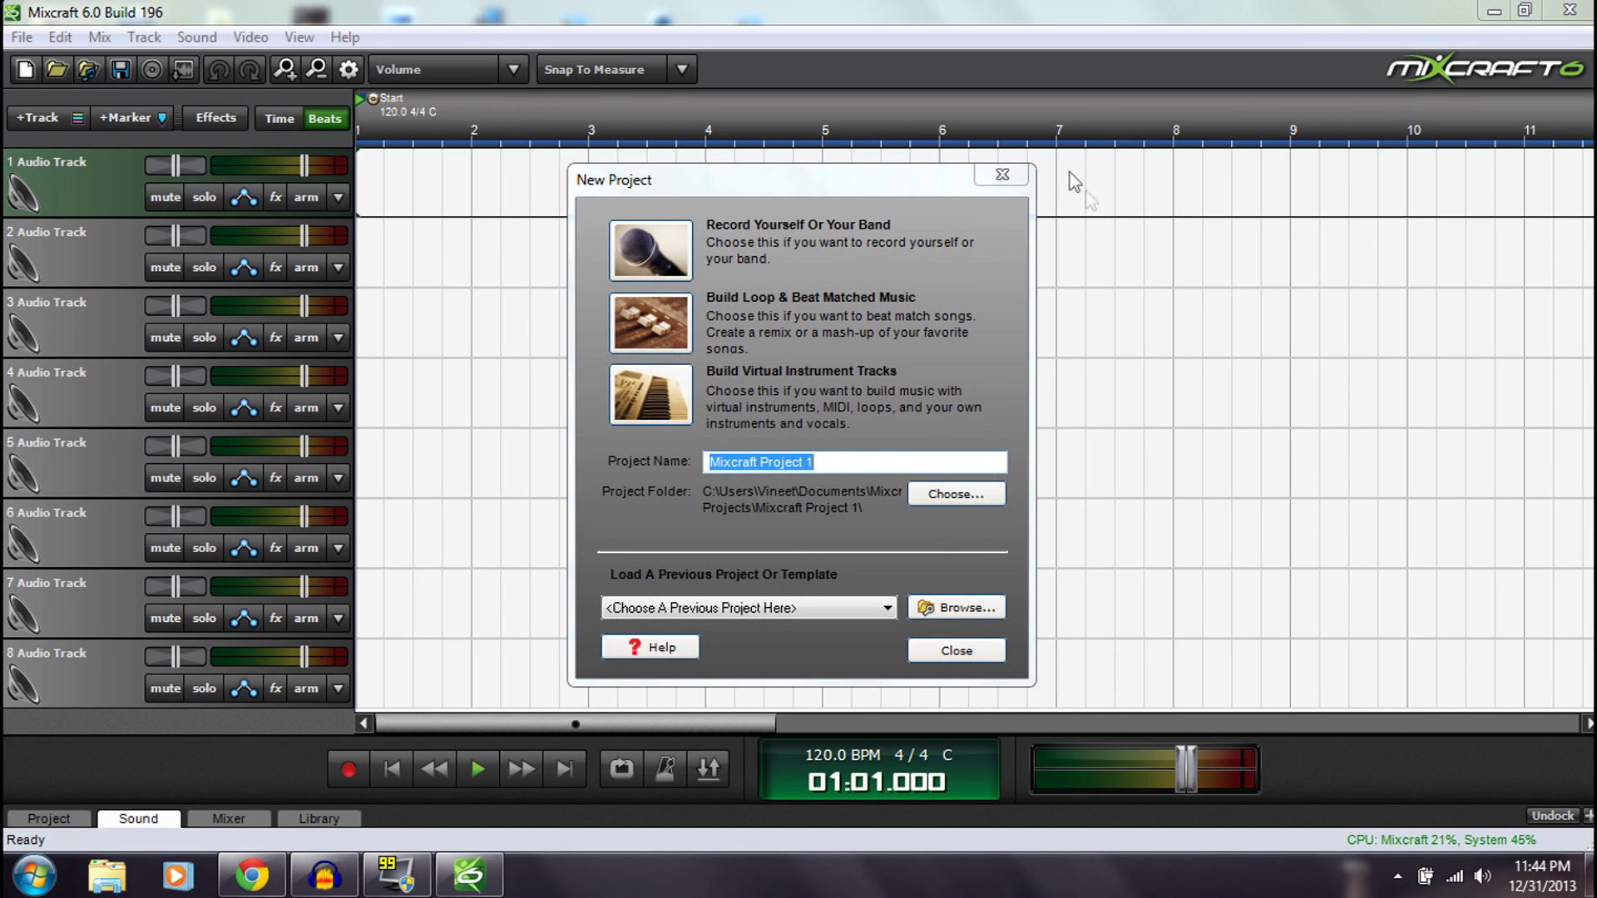
- Dismiss the New Project prompt to keep the default eight-track project, minimizing and restoring Mixcraft
left_click(1002, 175)
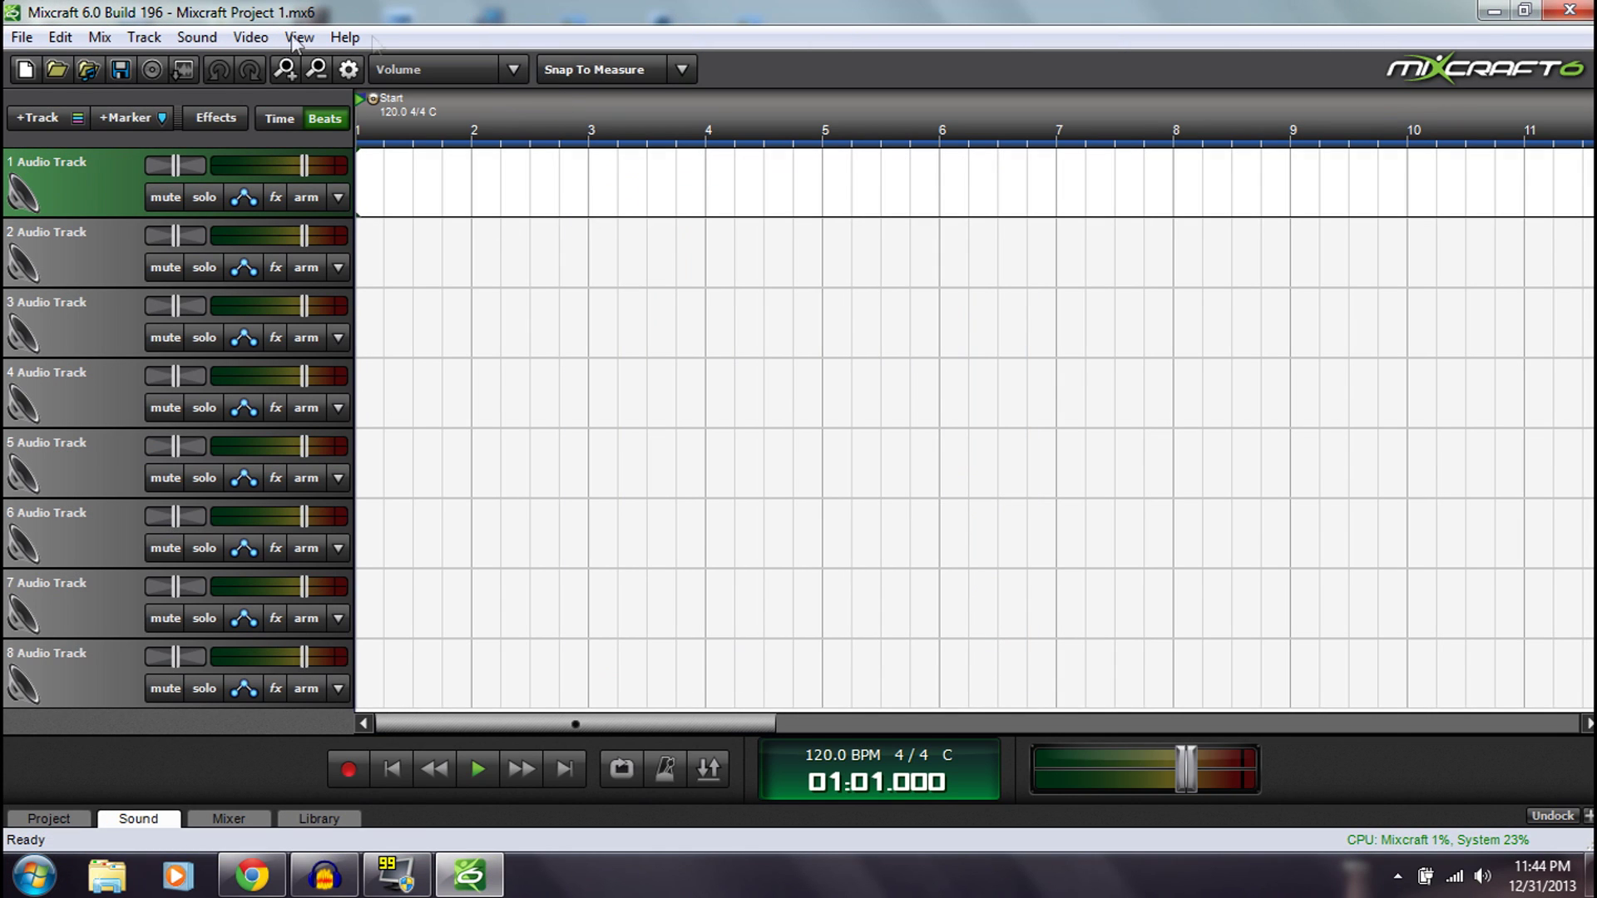
left_click(1497, 12)
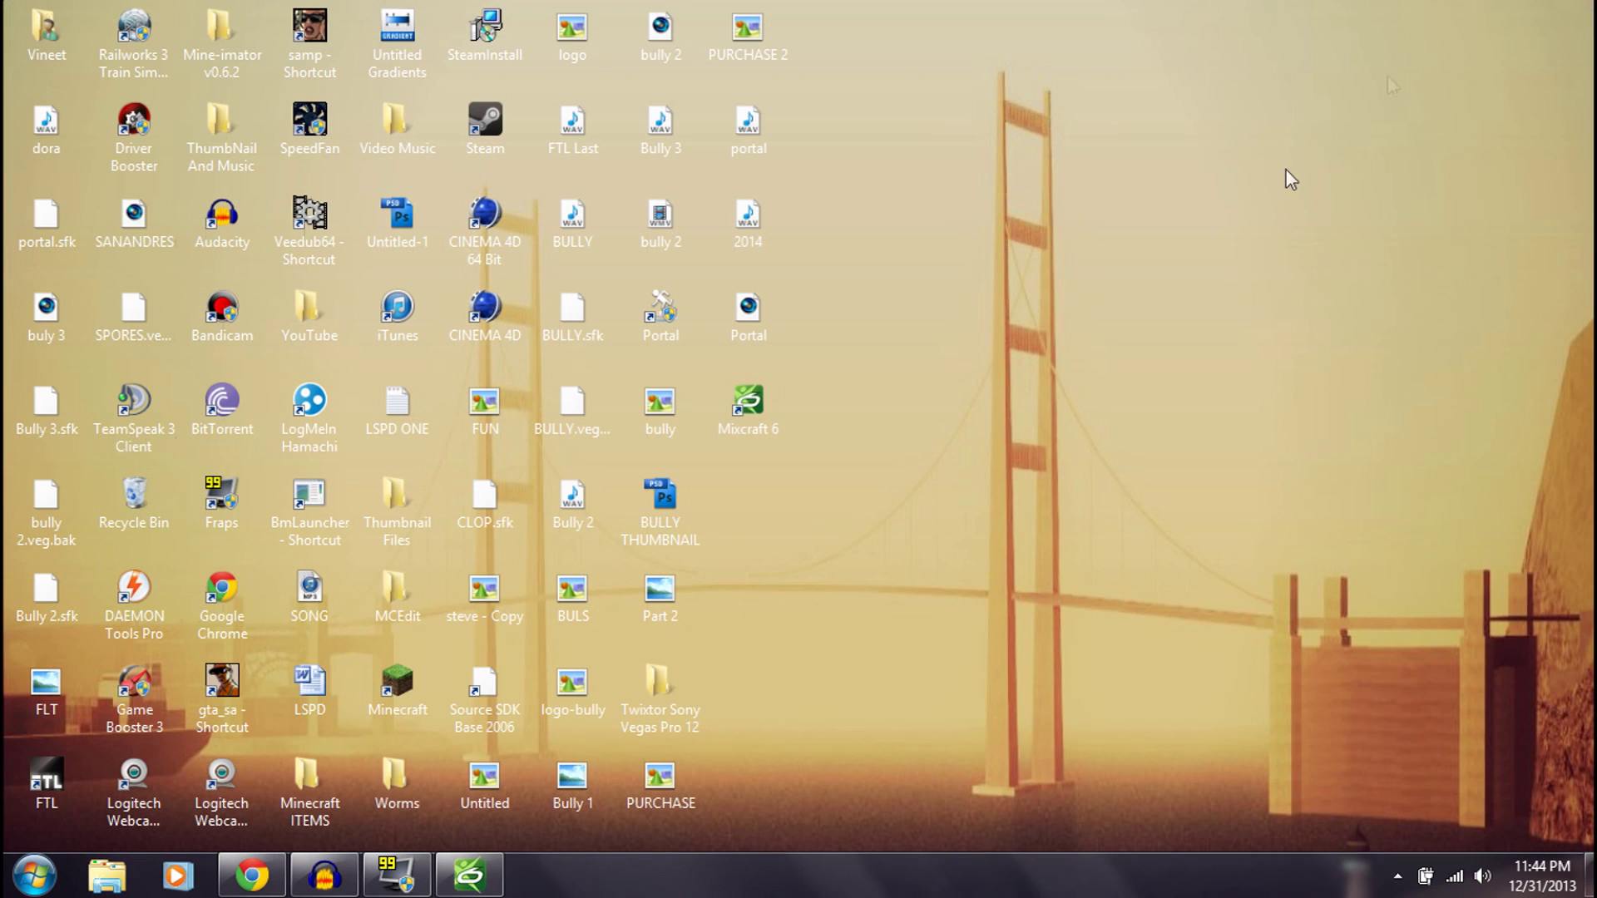
mouse_move(880, 3)
left_mouse_down()
mouse_move(1122, 830)
mouse_move(878, 11)
left_mouse_up()
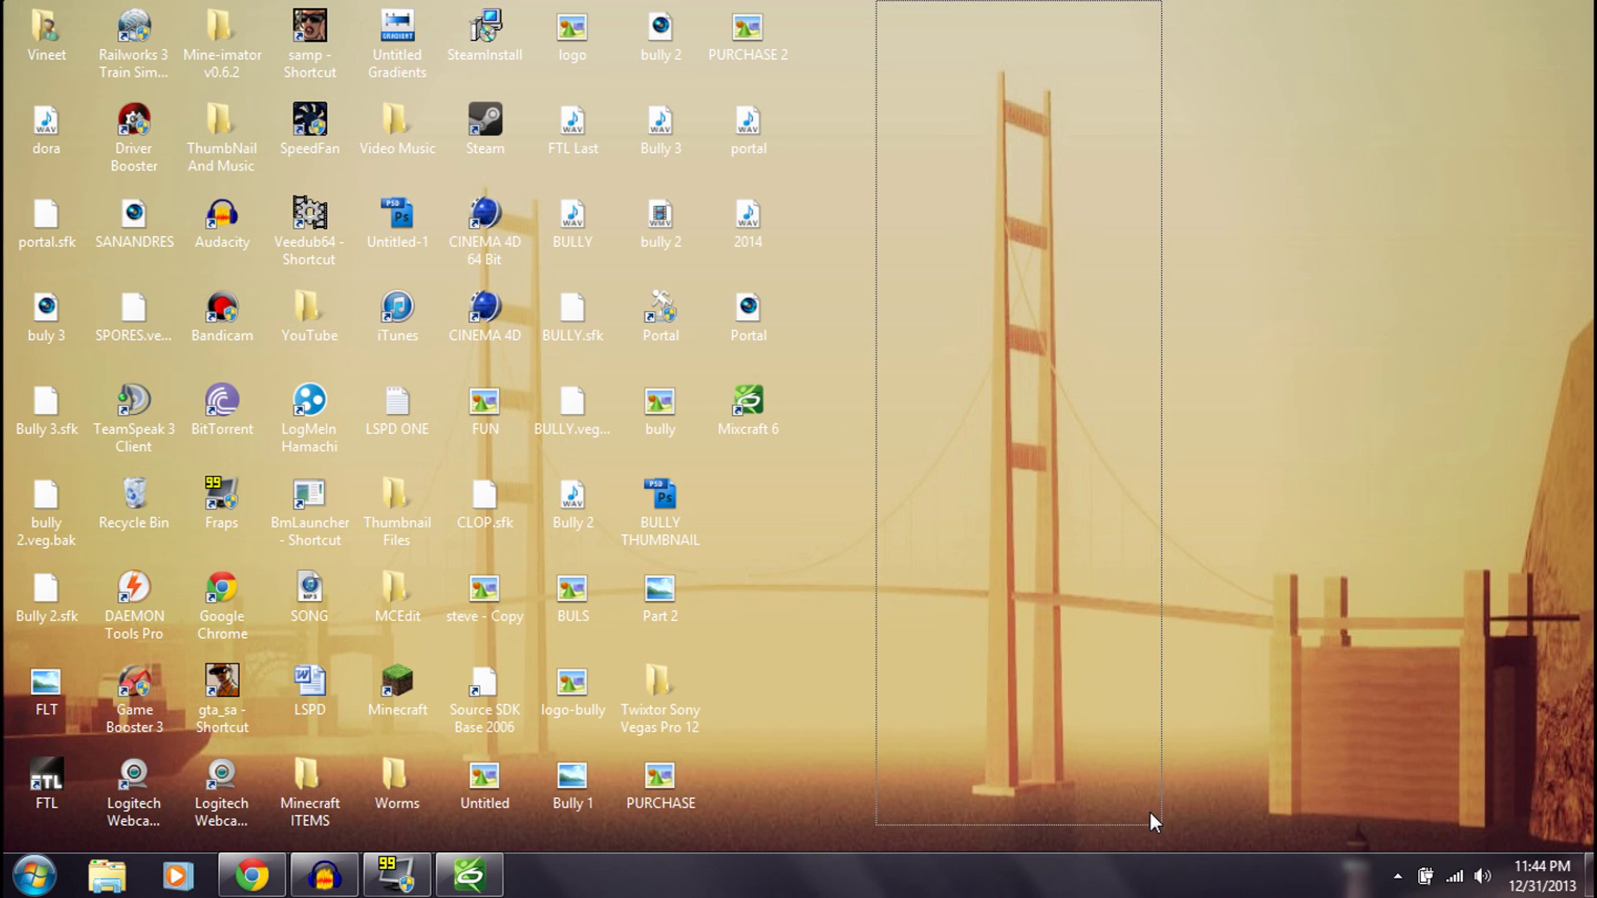
mouse_move(1160, 823)
left_mouse_down()
mouse_move(857, 35)
mouse_move(1163, 779)
mouse_move(898, 2)
left_mouse_up()
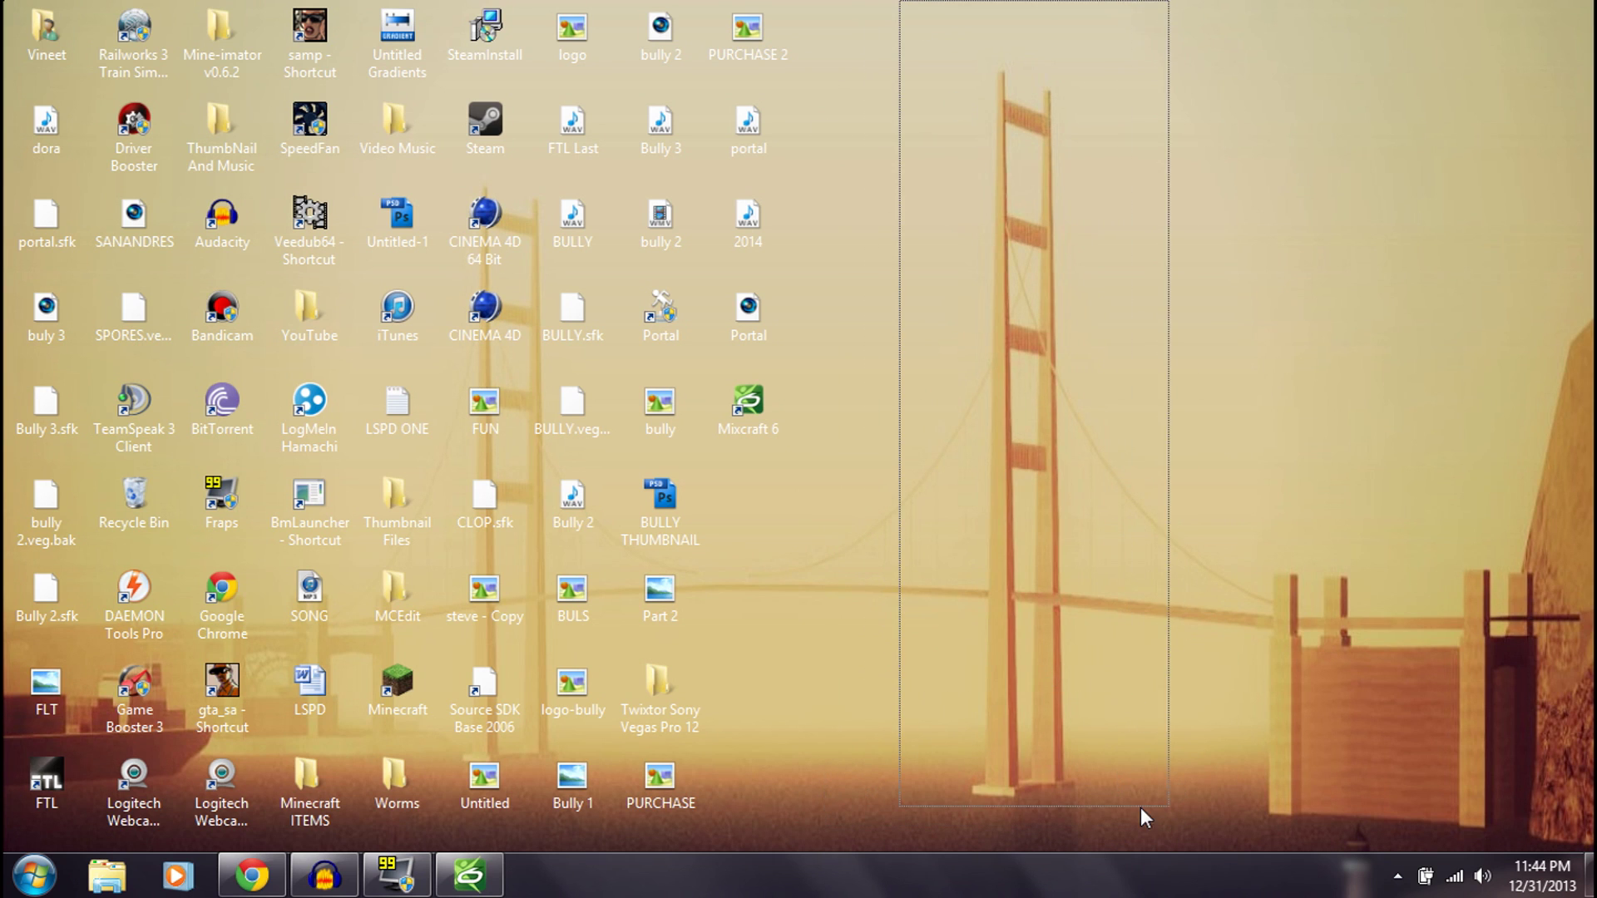
left_click(473, 881)
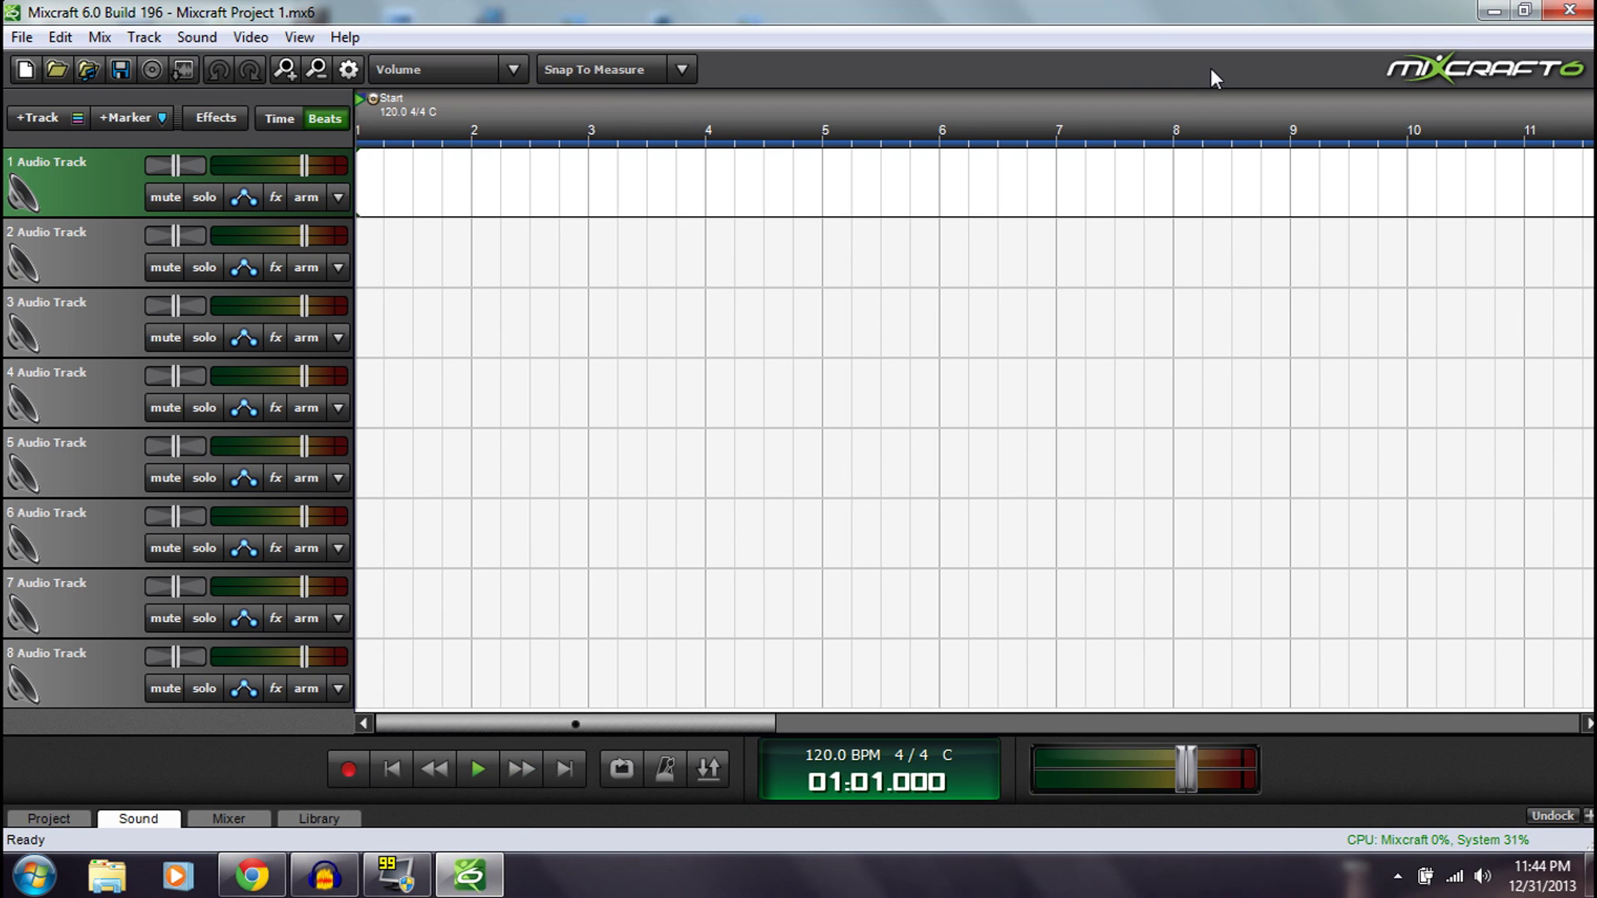
left_click(1509, 12)
left_click_drag(1117, 4, 921, 844)
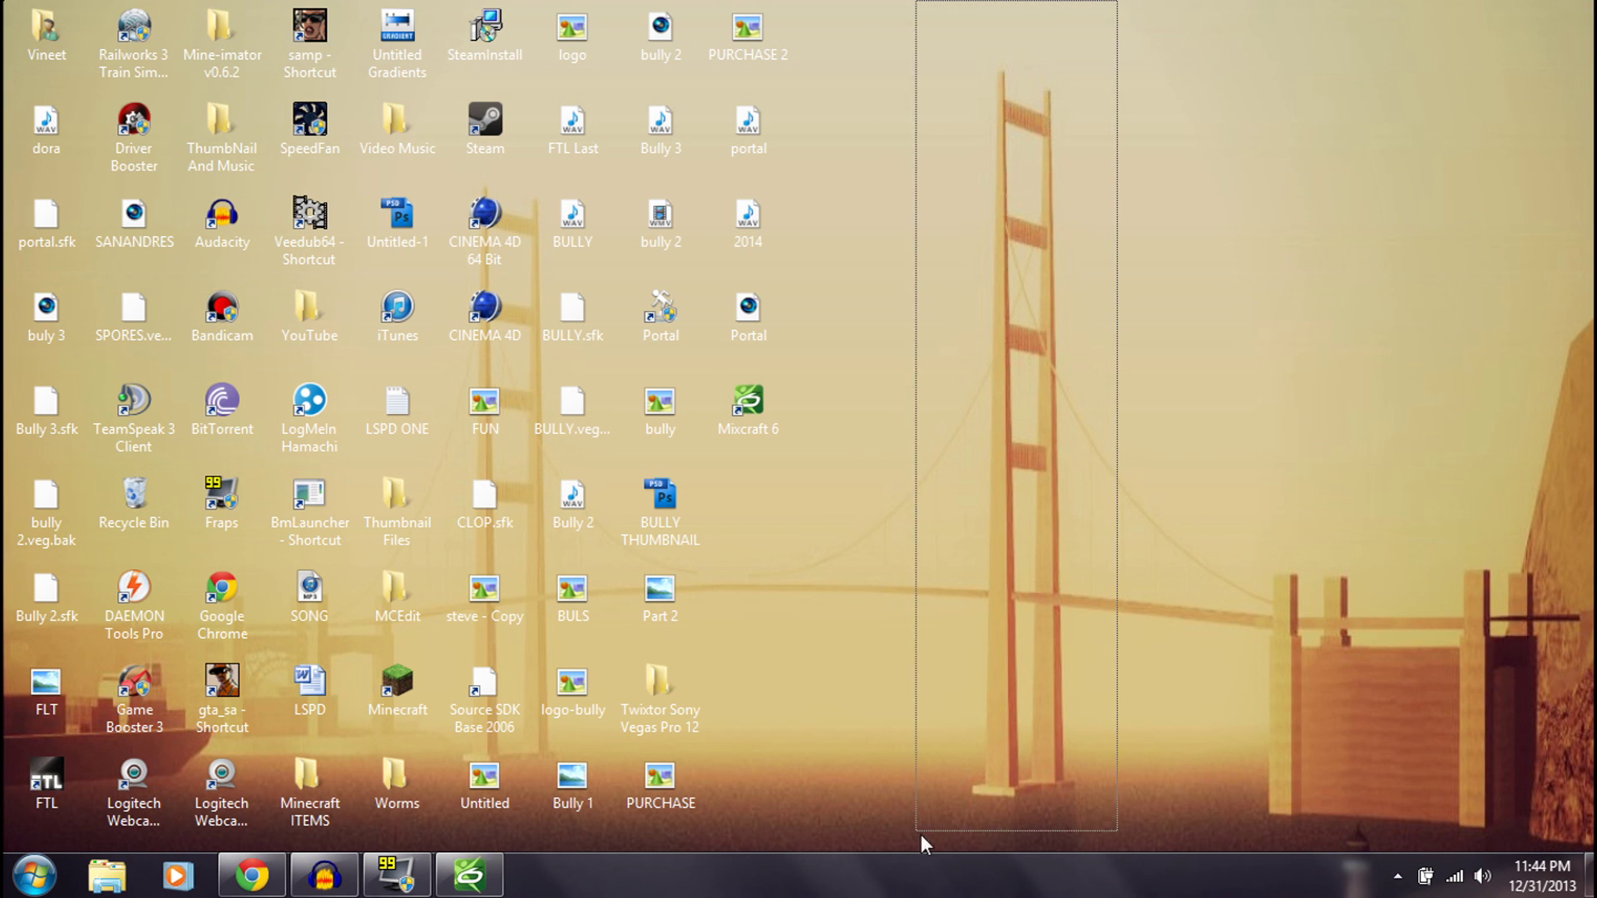
left_click_drag(921, 844, 967, 817)
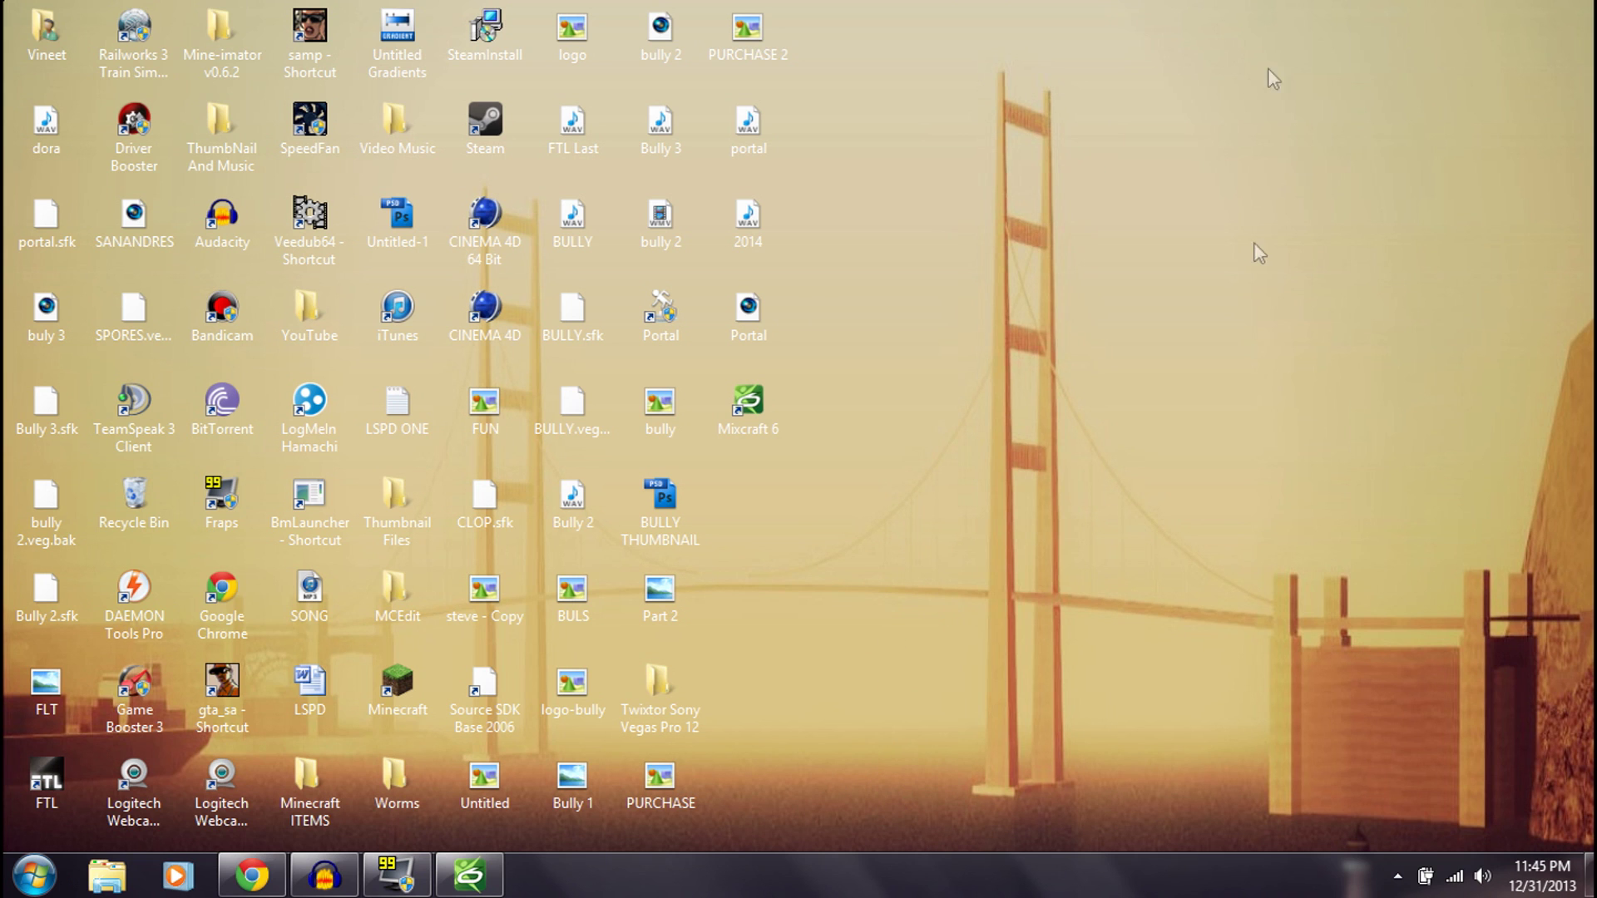
mouse_move(878, 6)
left_mouse_down()
mouse_move(1217, 786)
mouse_move(1112, 830)
left_mouse_up()
left_click(470, 877)
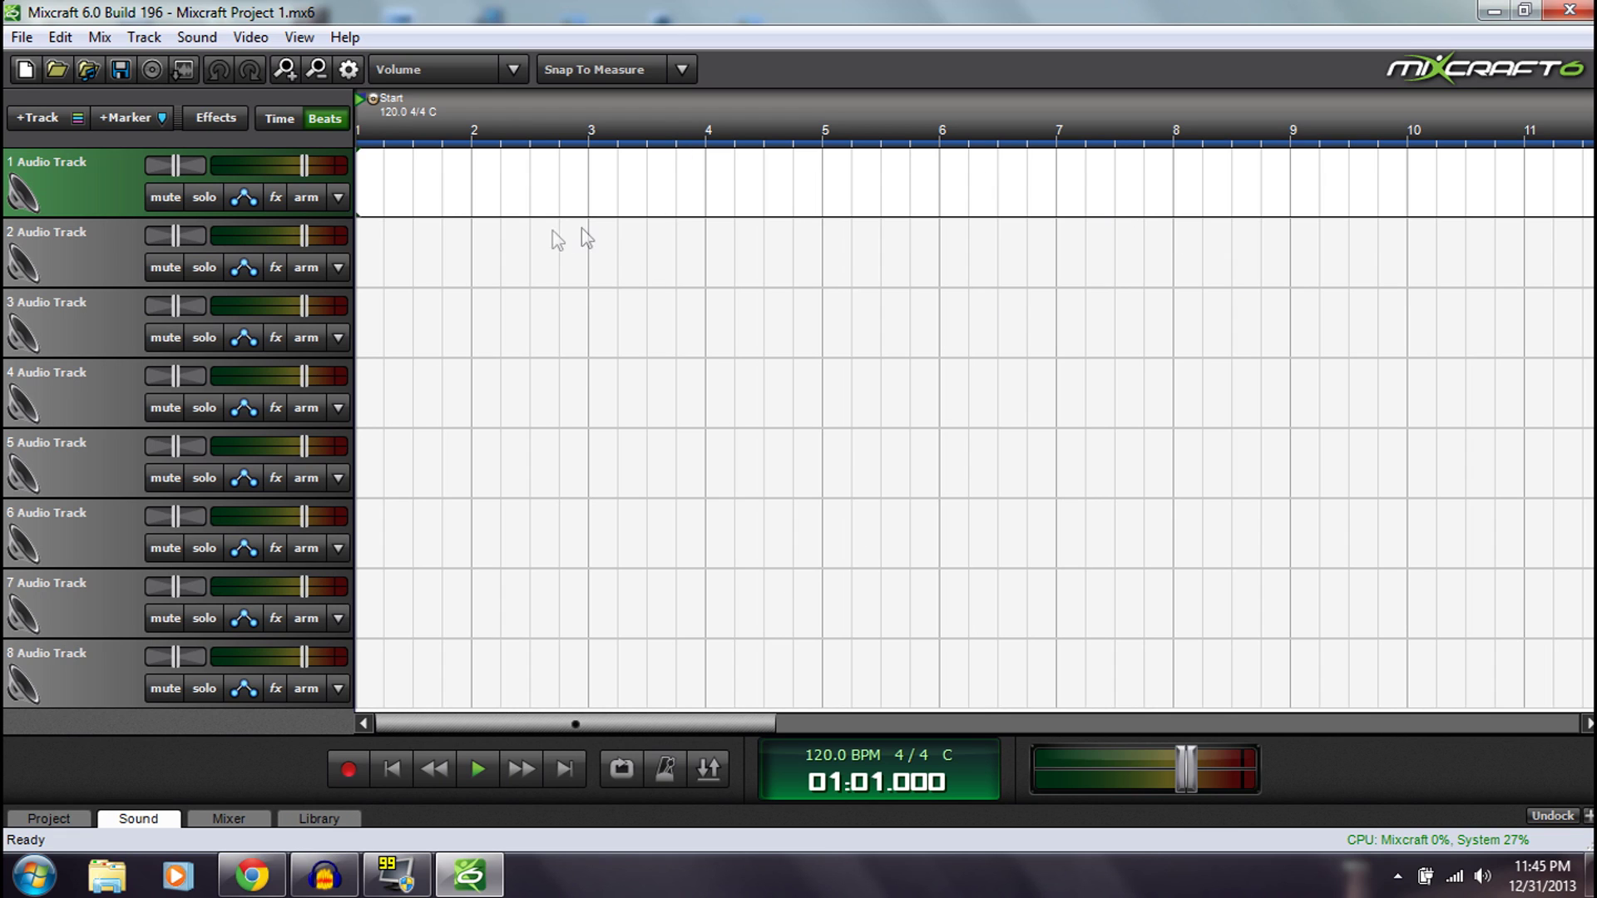
left_click(21, 36)
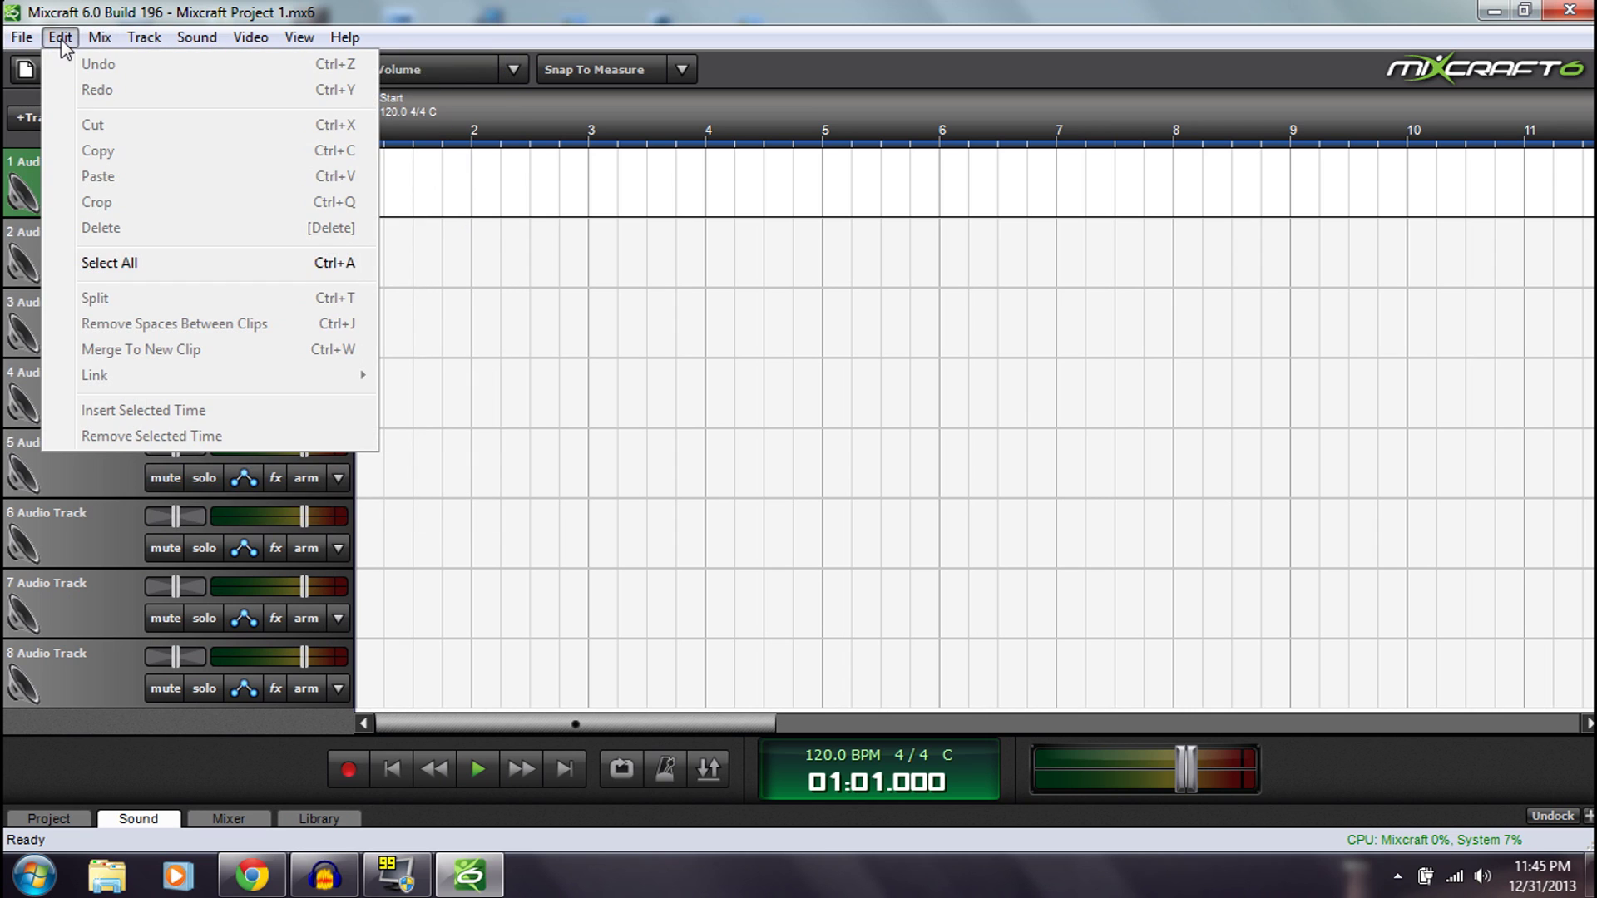
key("Escape")
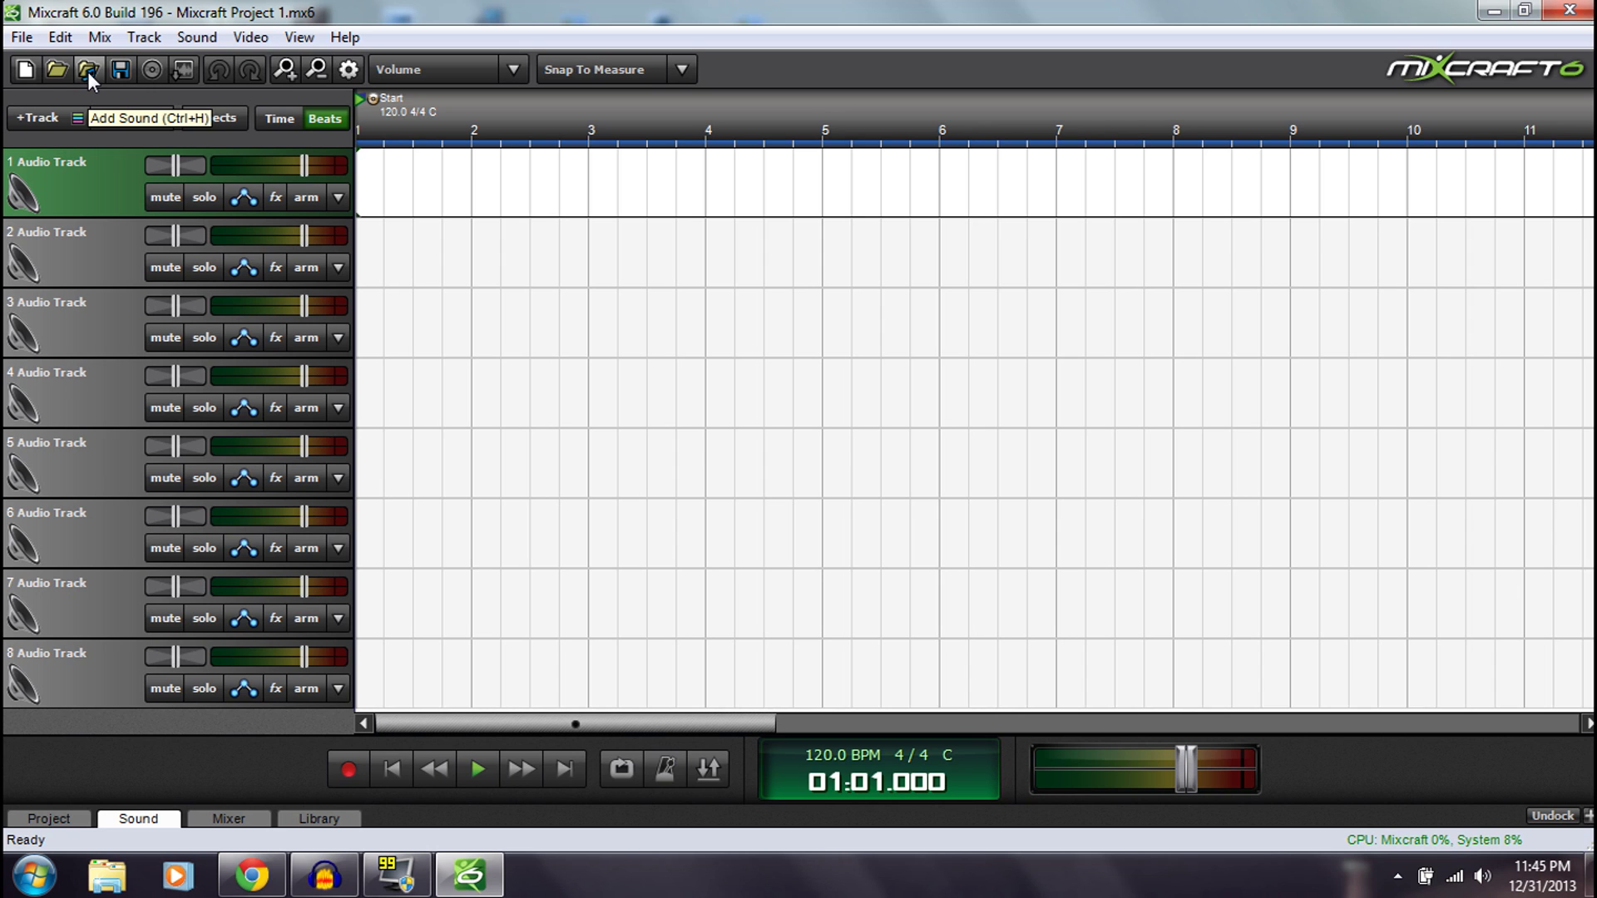
left_click(87, 72)
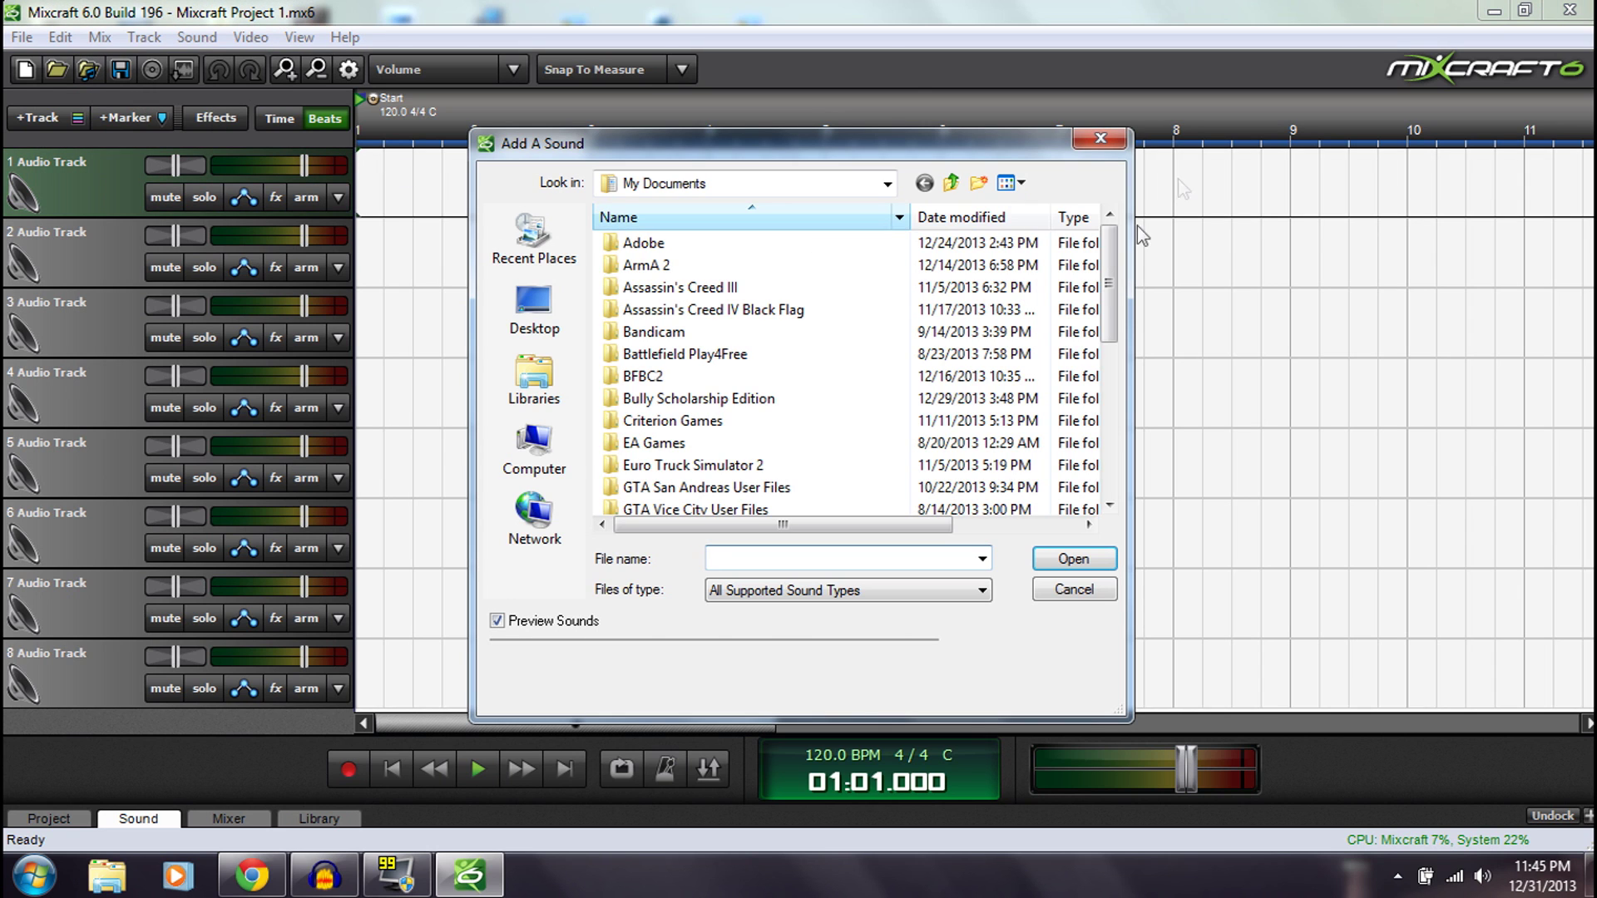
left_click(1100, 138)
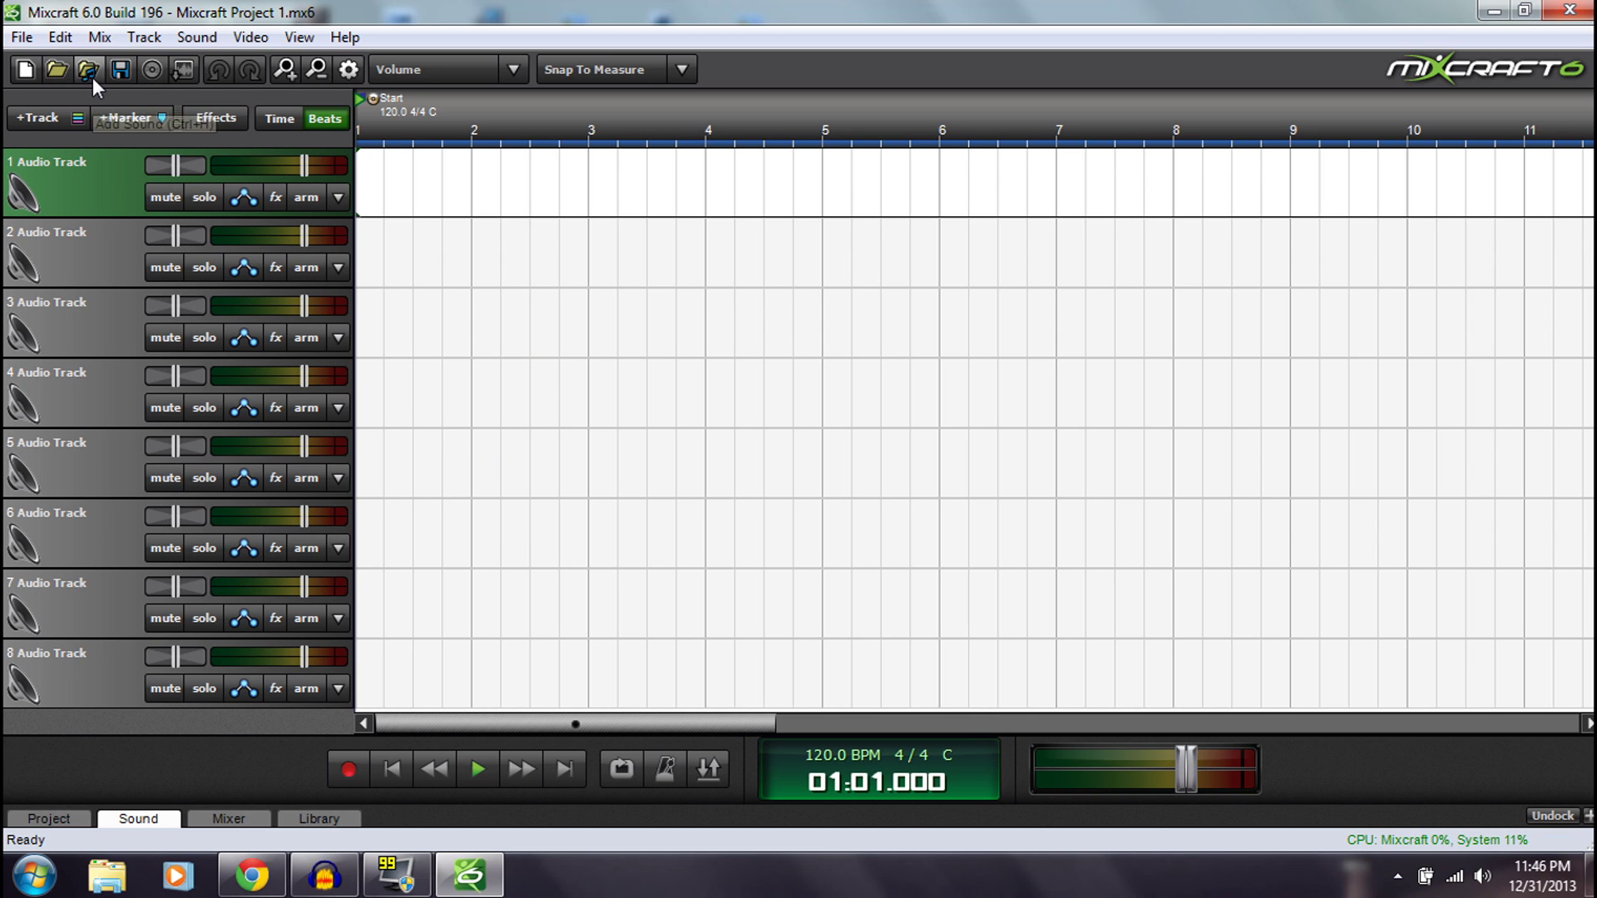
left_click(92, 77)
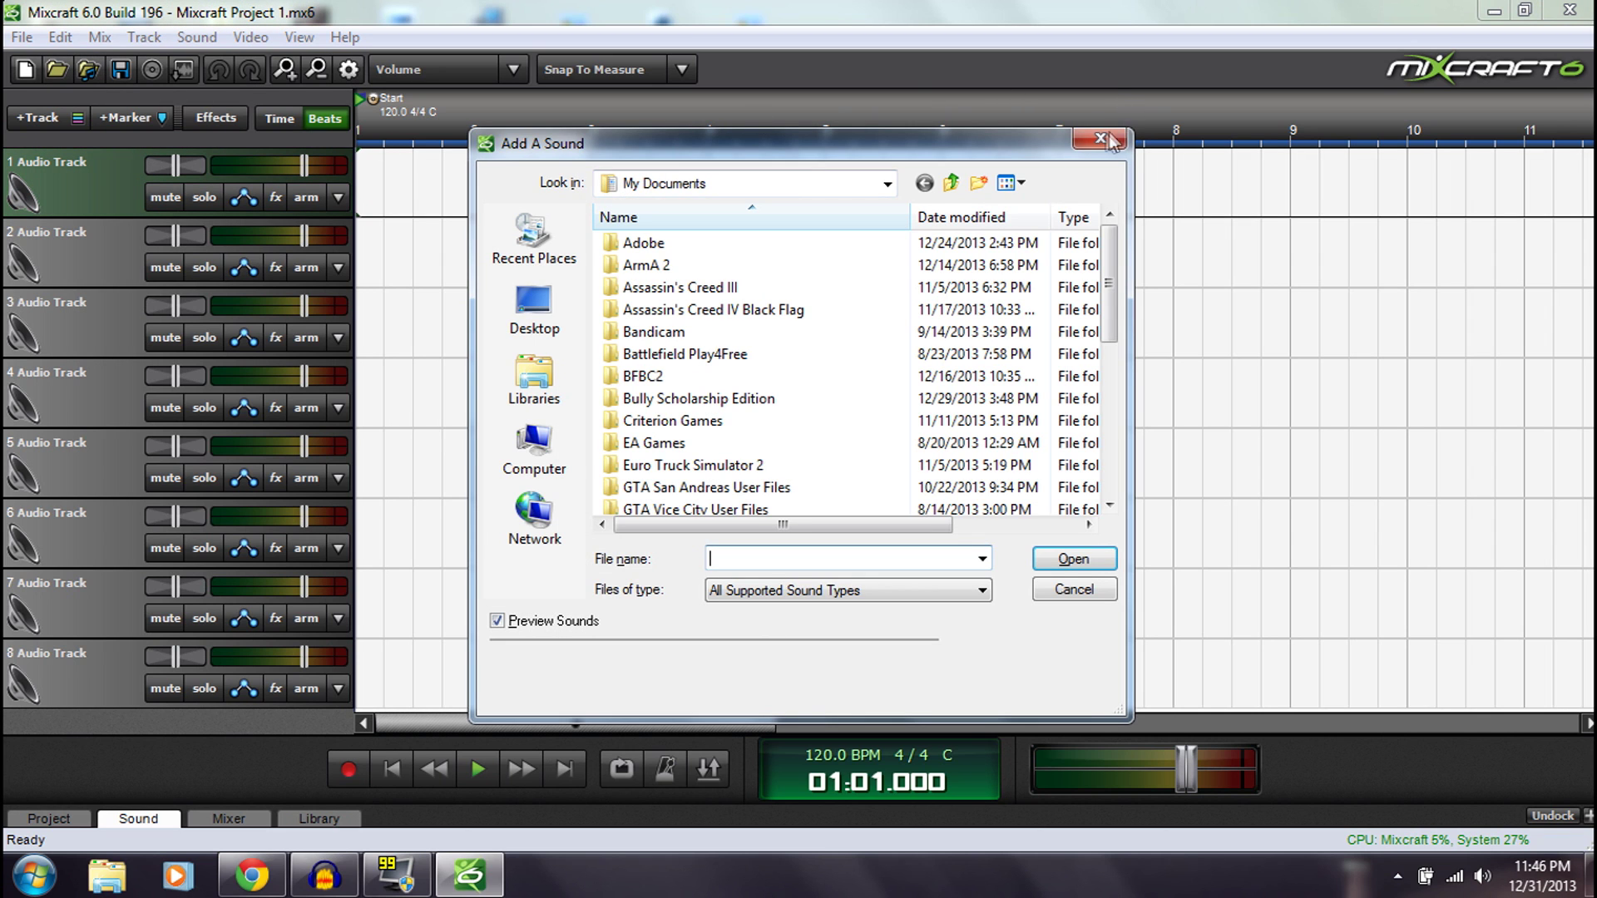
left_click(1103, 141)
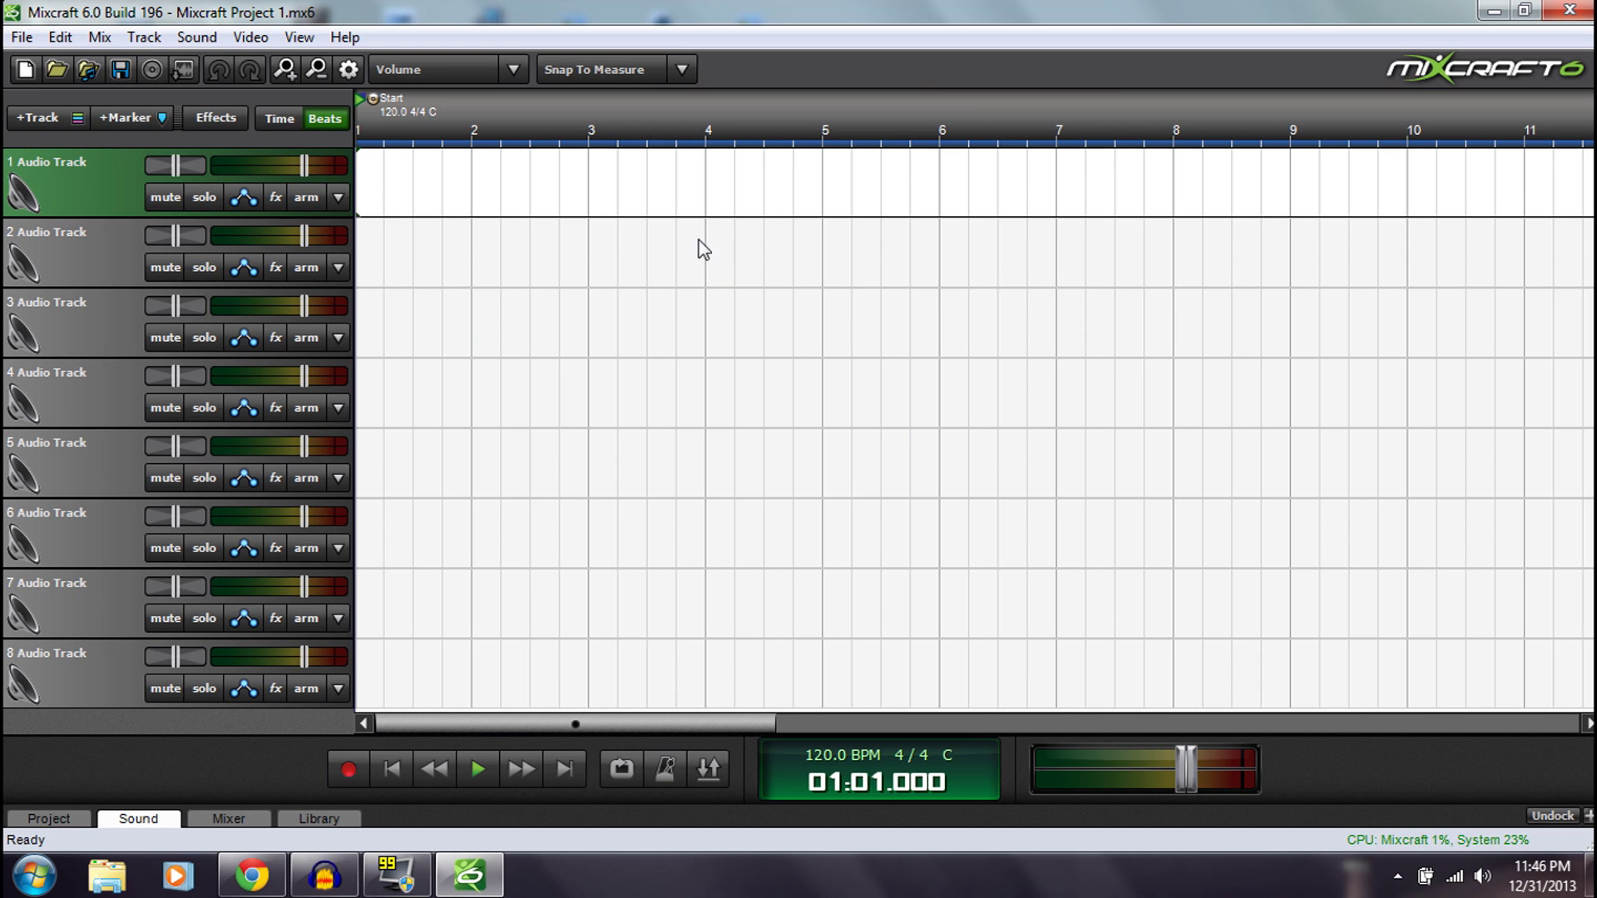
left_click(22, 36)
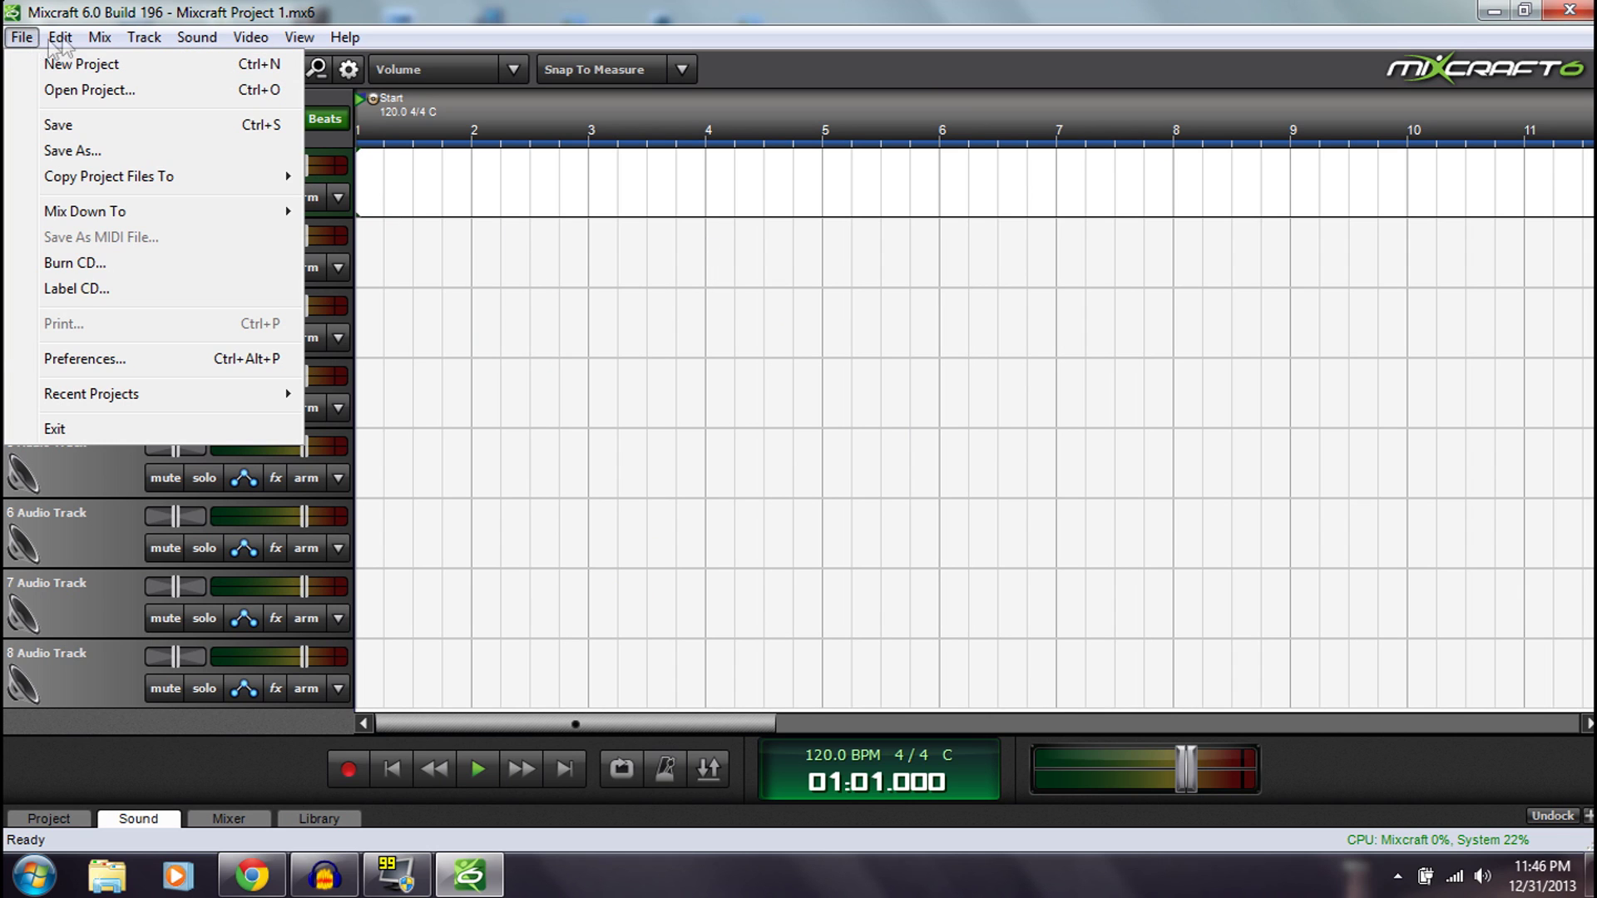
left_click(23, 35)
left_click(734, 22)
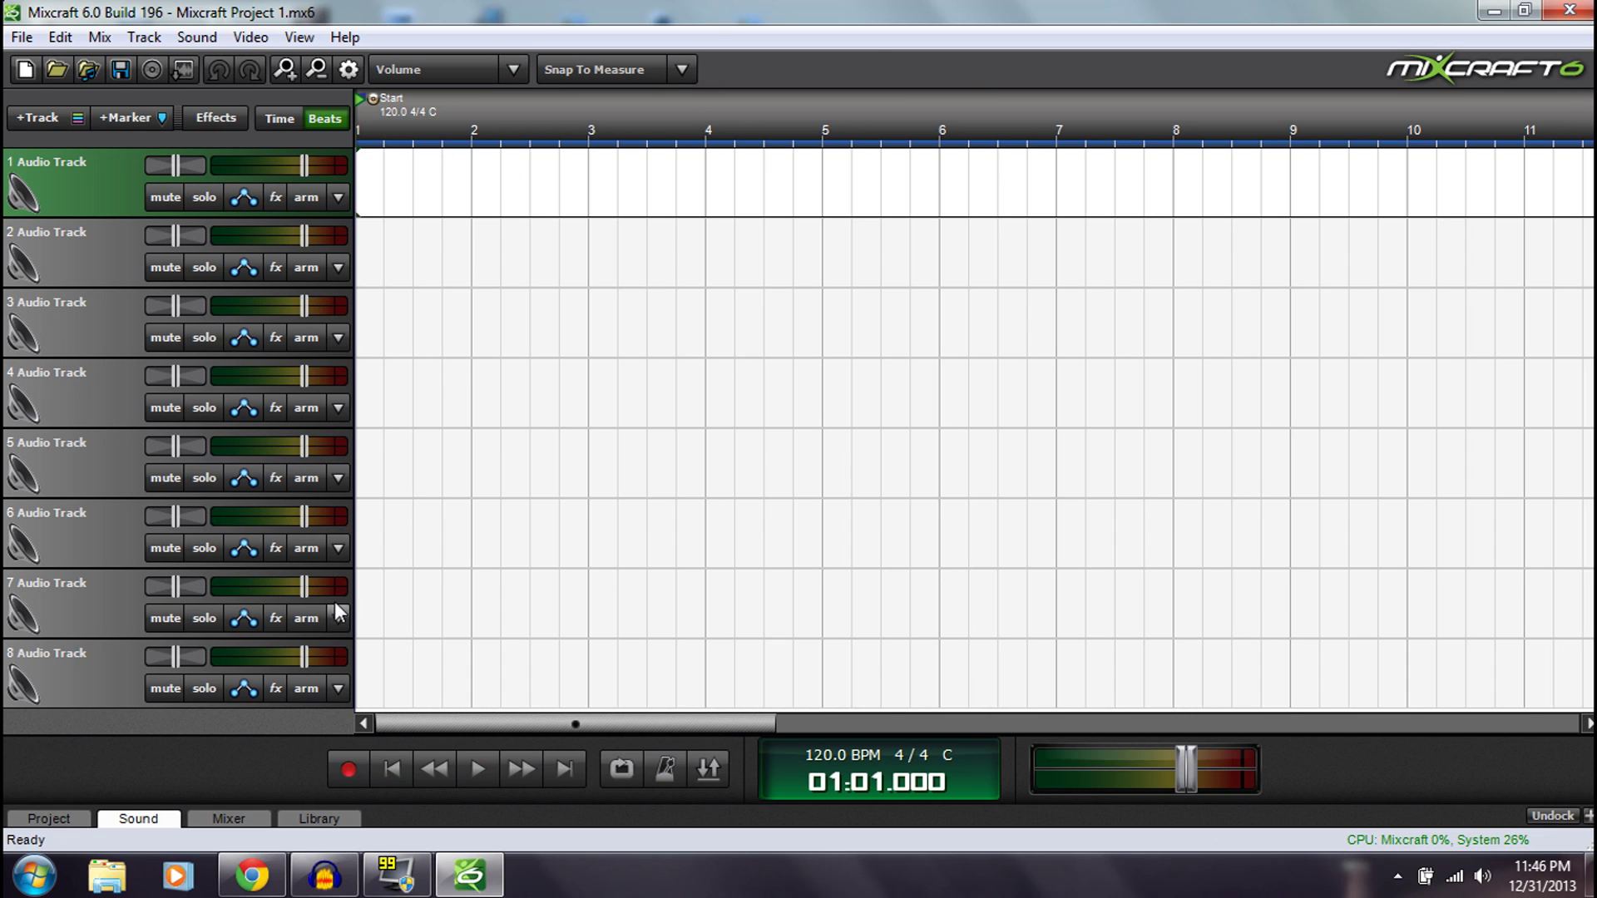
- Arm Track 1 for recording
left_click(306, 201)
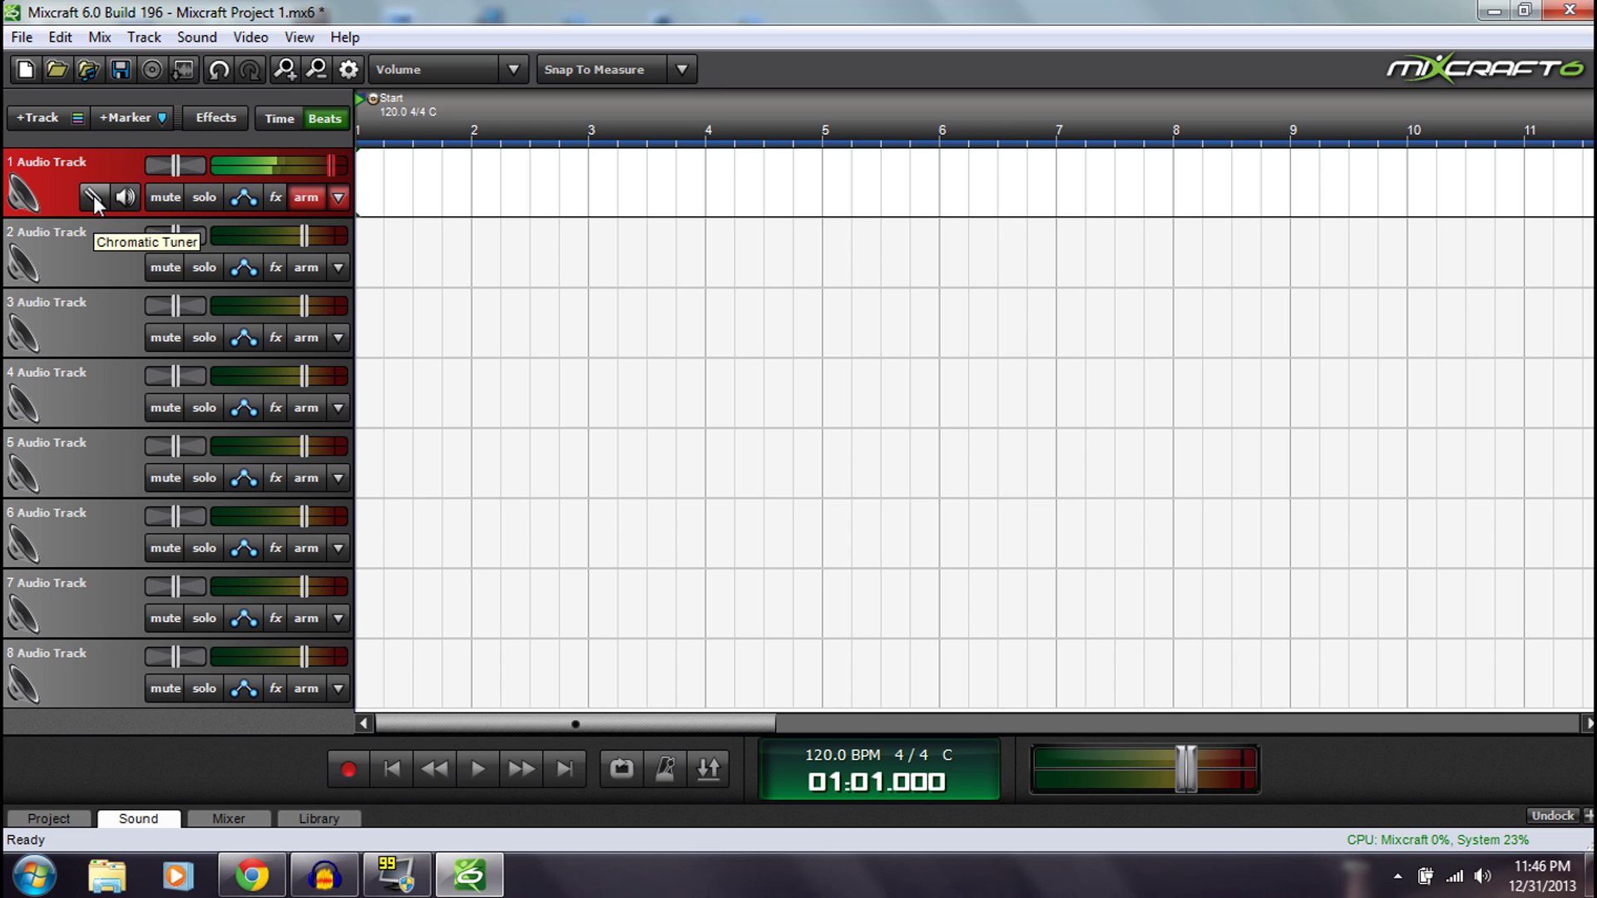
- Toggle Track 1's chromatic tuner and incoming-audio monitor on and back off
left_click(94, 196)
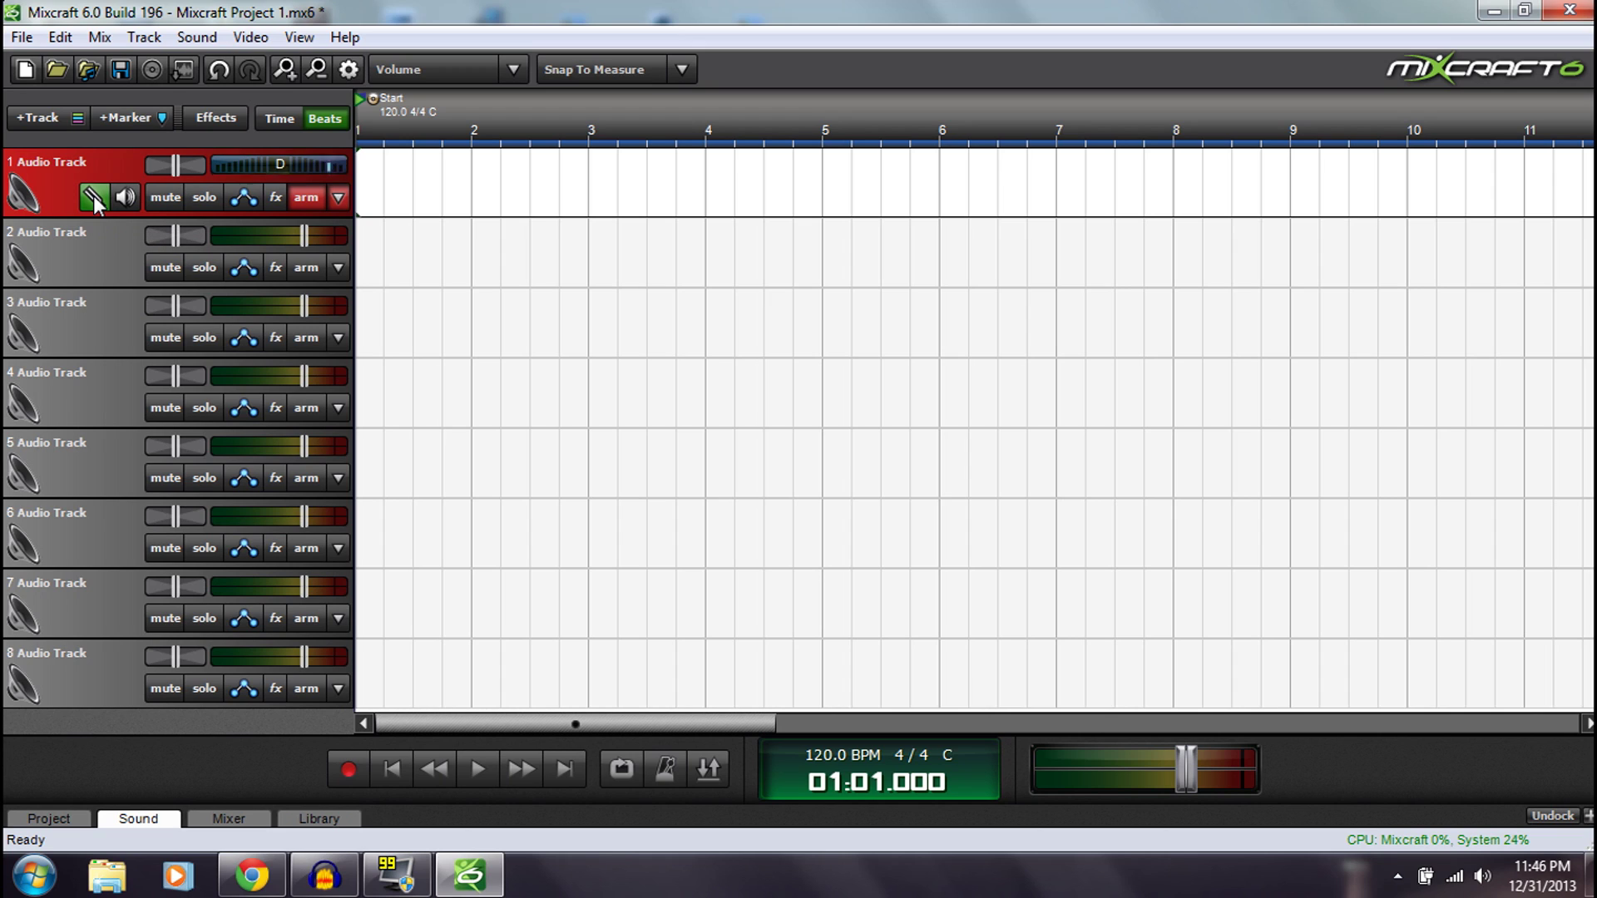
left_click(94, 196)
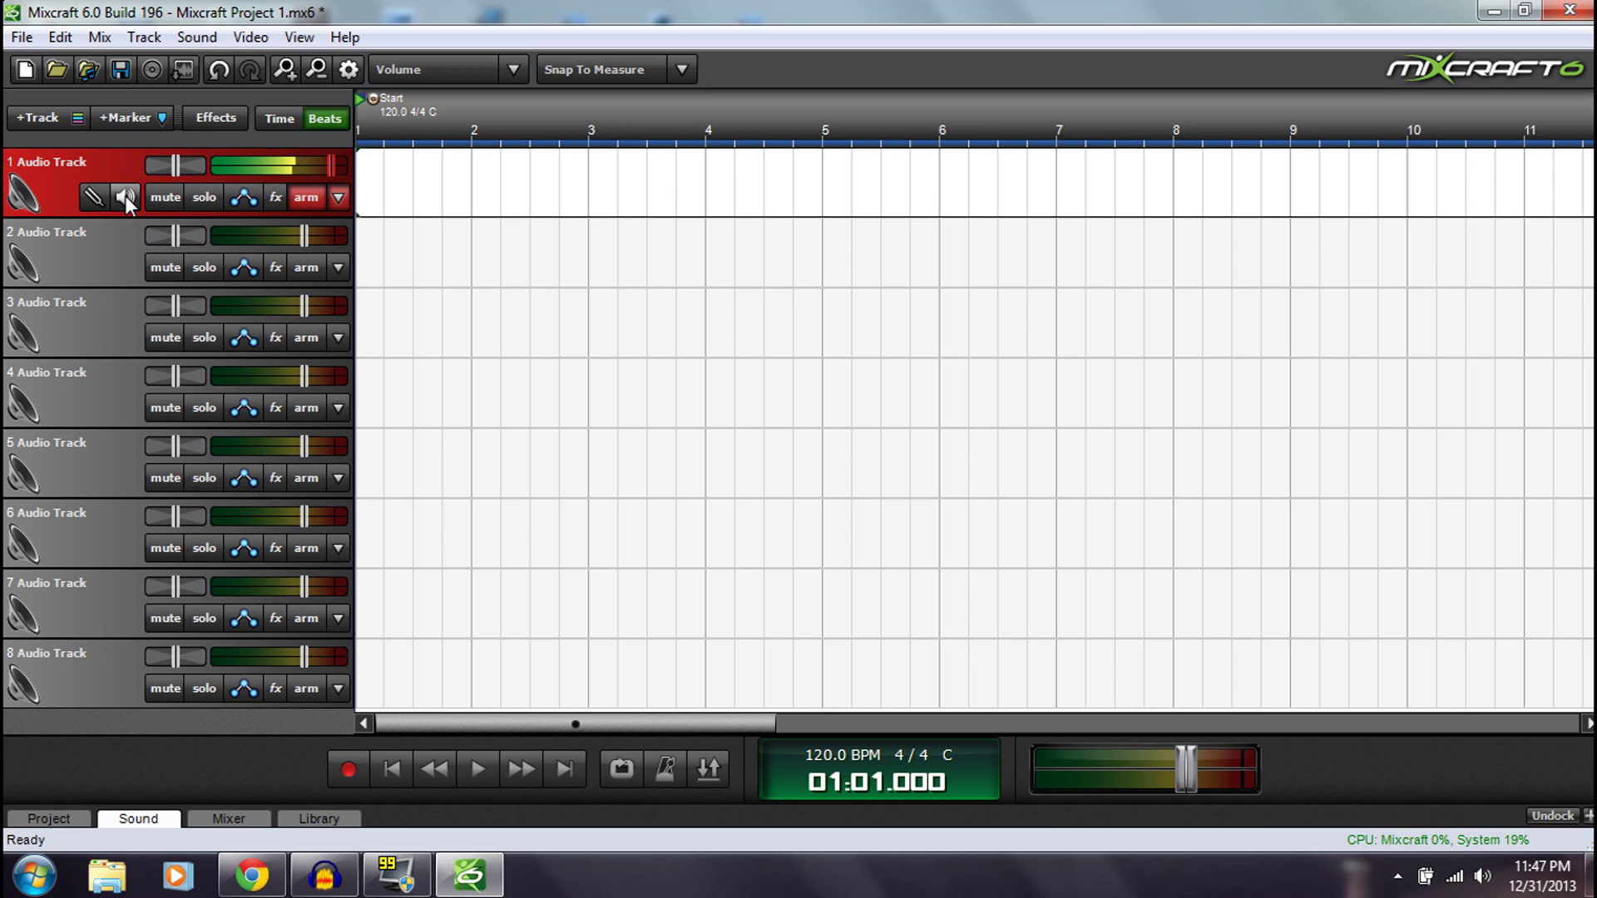
left_click(125, 195)
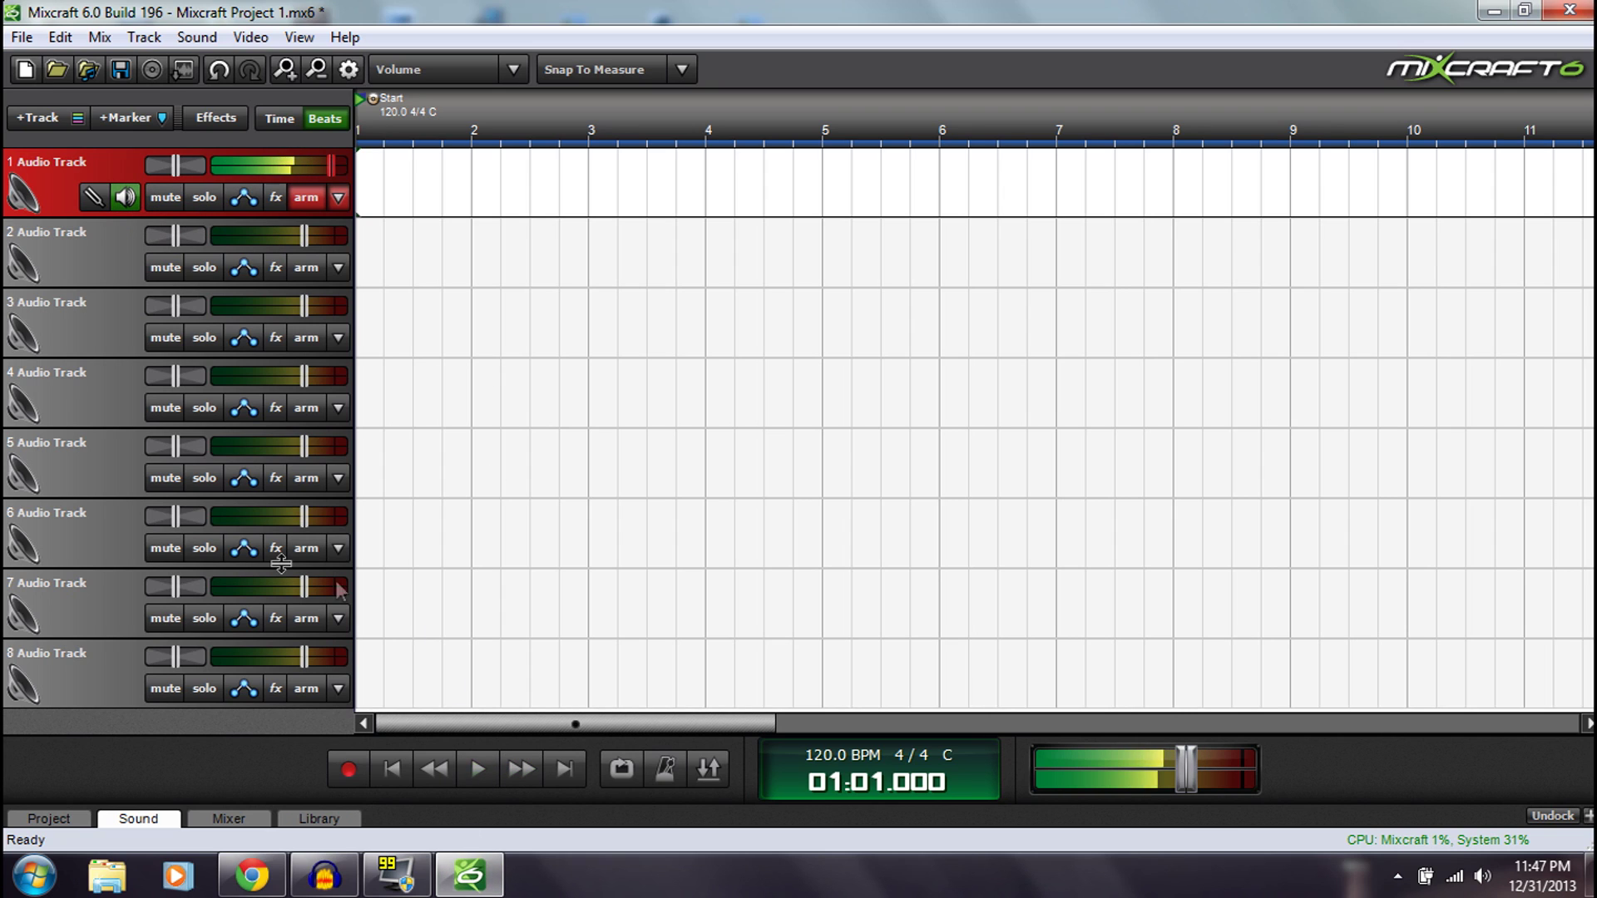
left_click(127, 194)
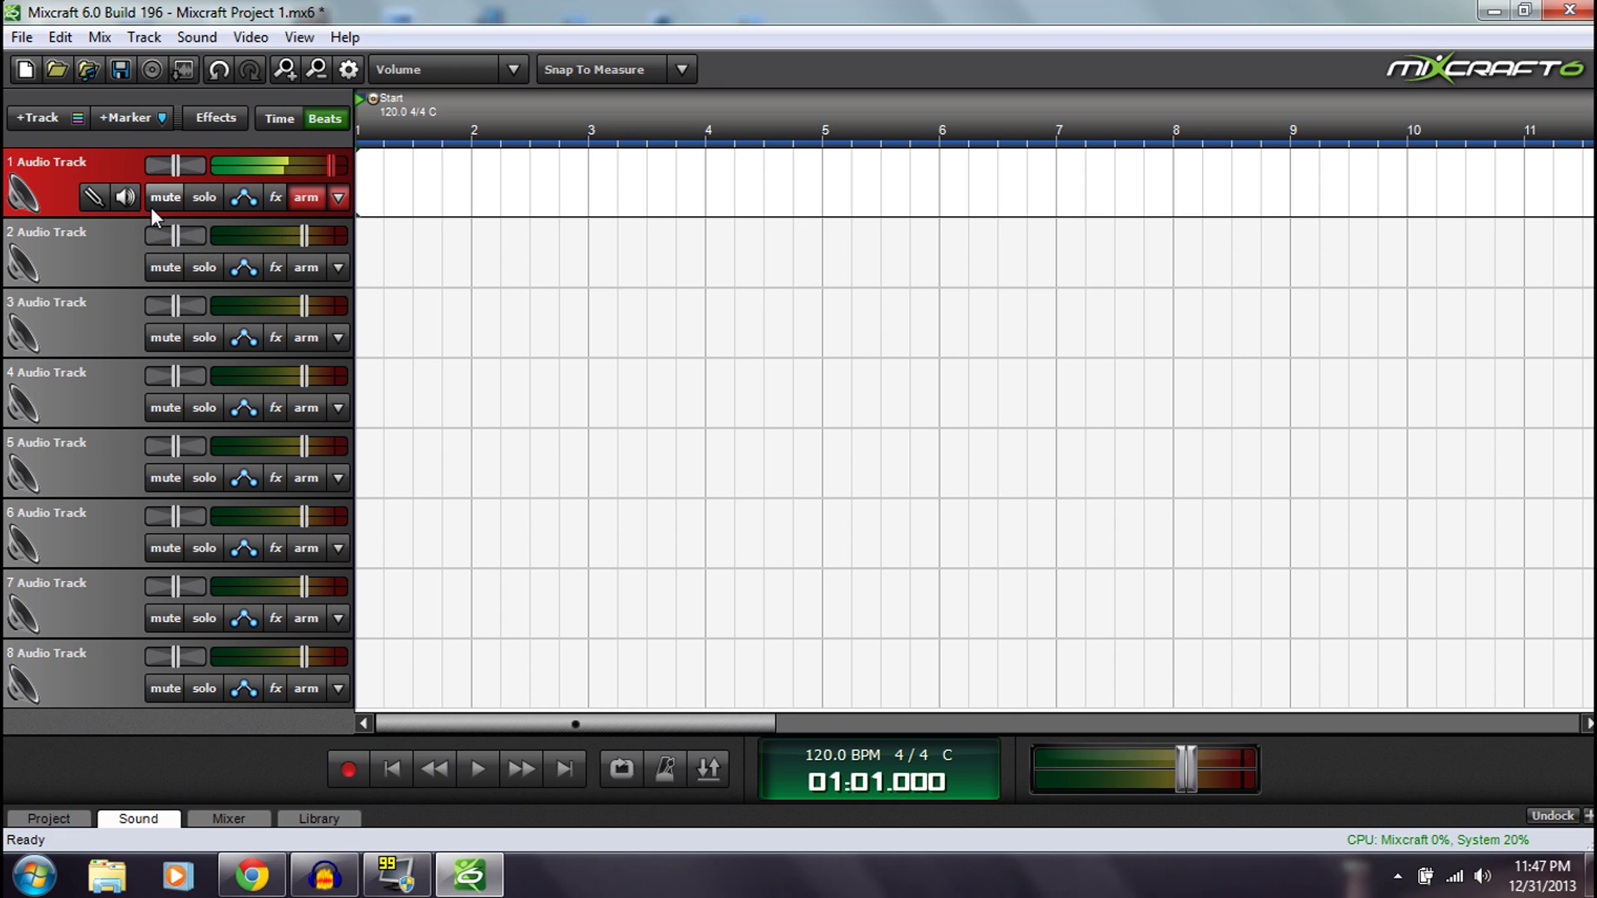
- Solo Track 1 and take it out of solo, twice, leaving it un-soloed
left_click(205, 198)
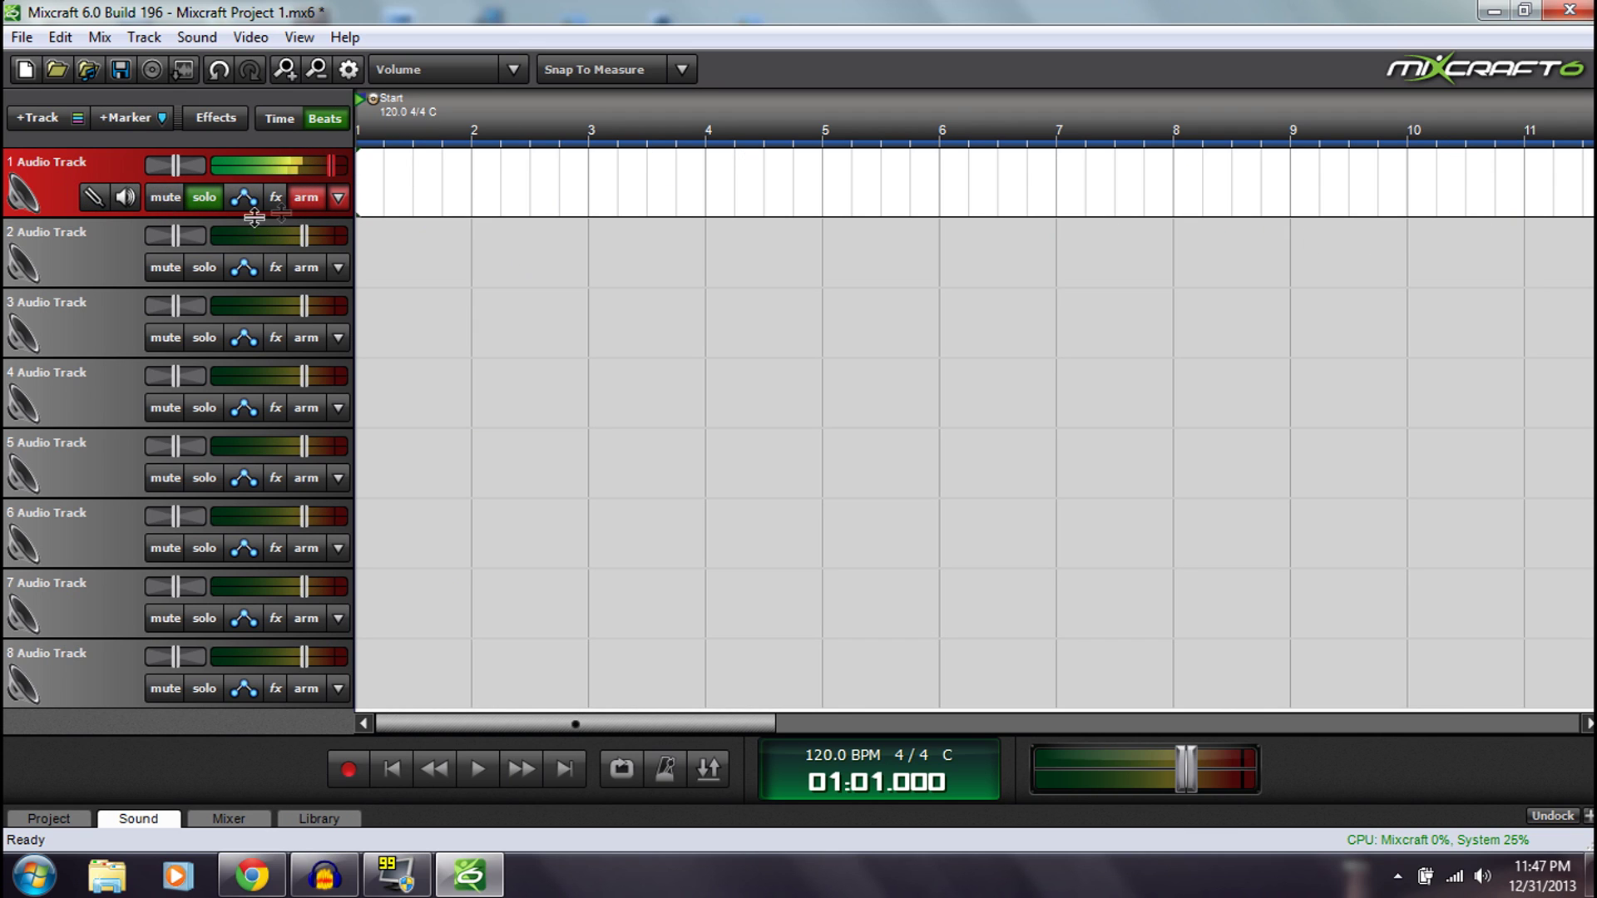
left_click(204, 199)
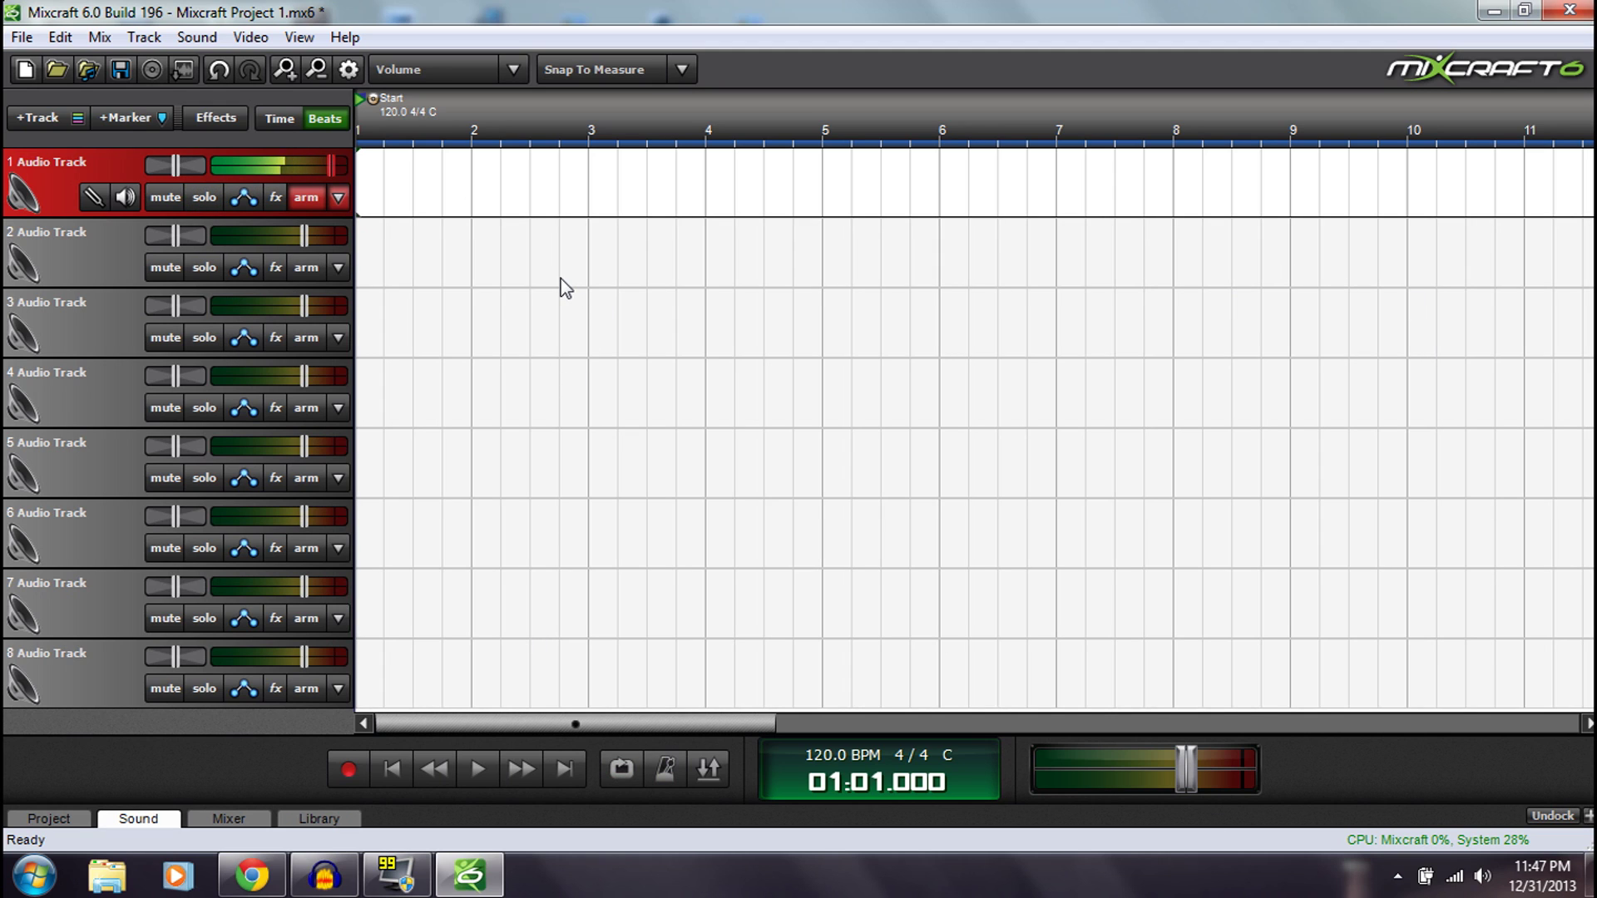
left_click(199, 198)
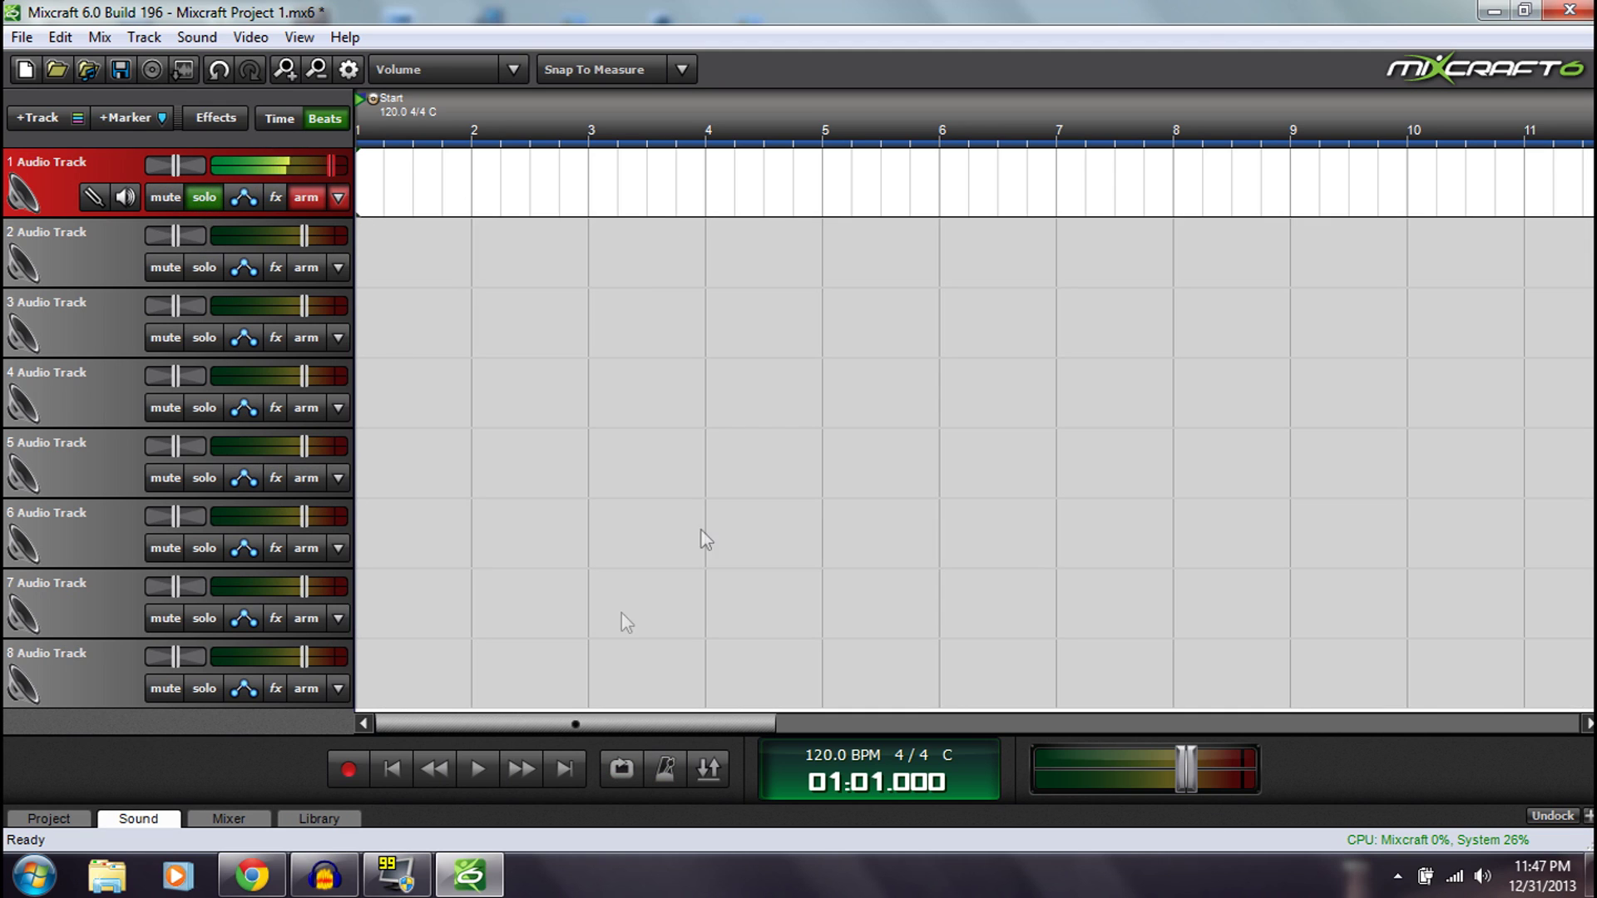
left_click(204, 197)
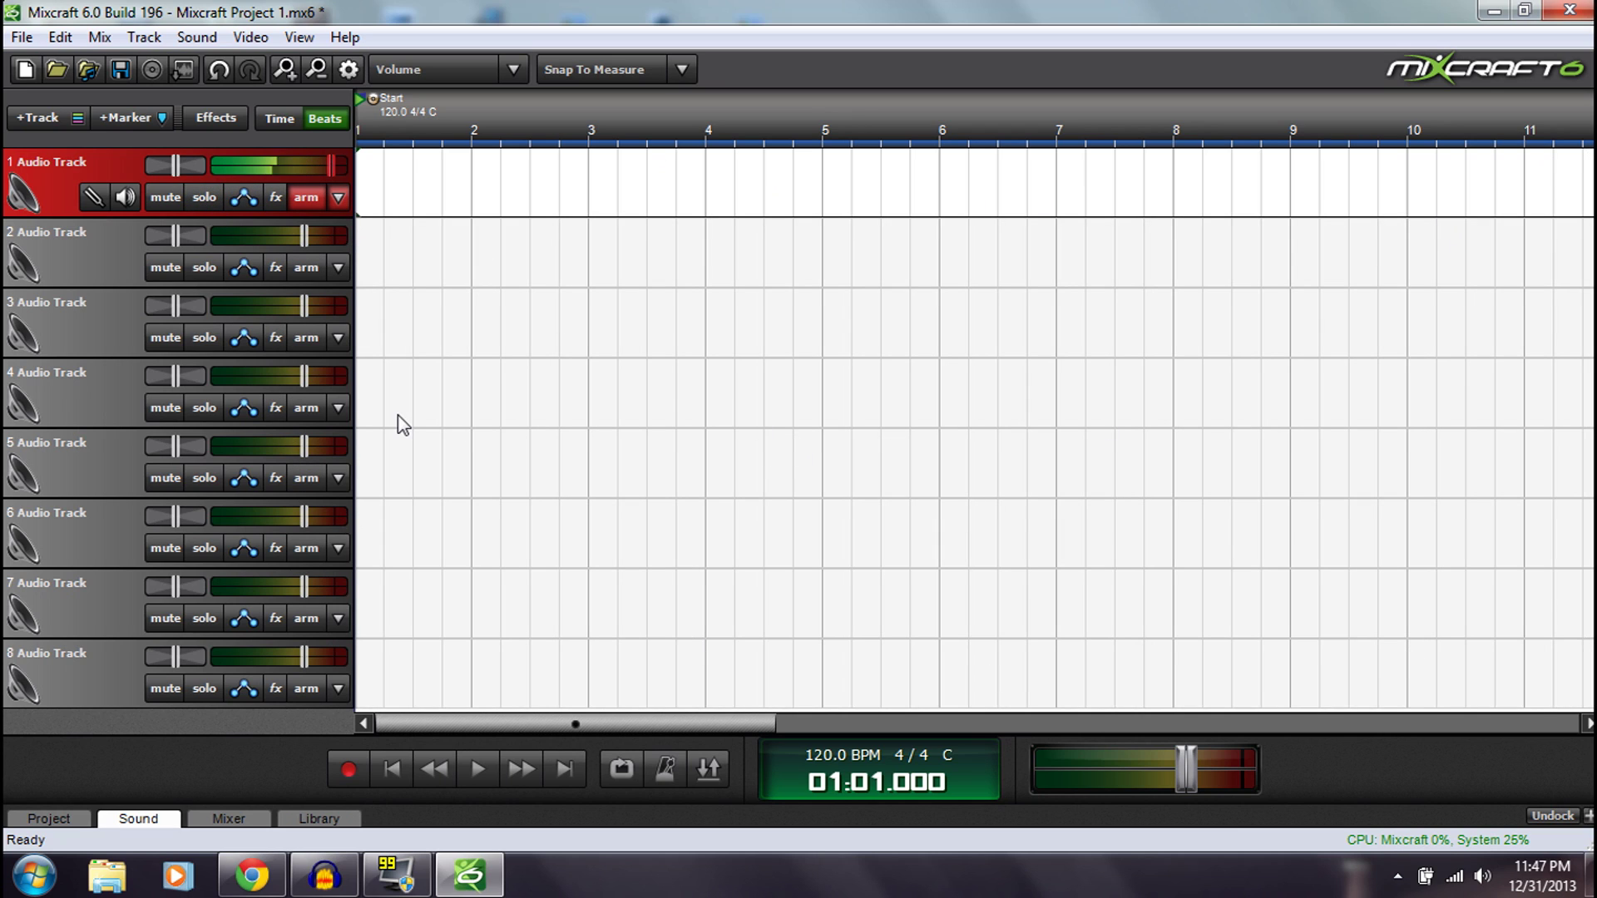
left_click(247, 197)
left_click(251, 199)
left_click(247, 197)
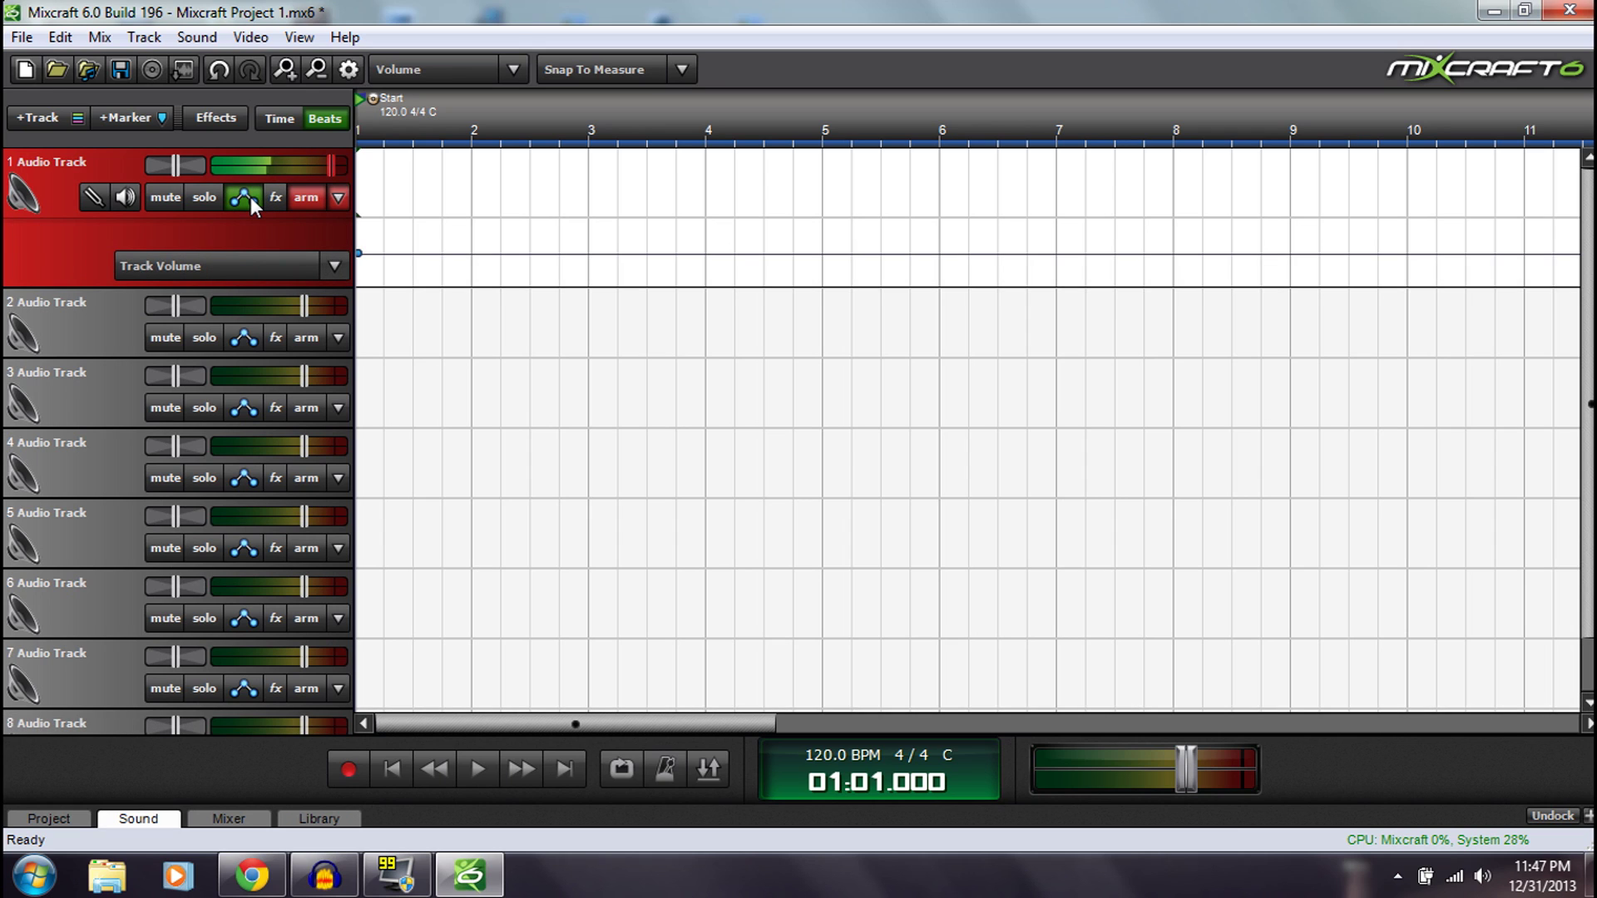
left_click(250, 197)
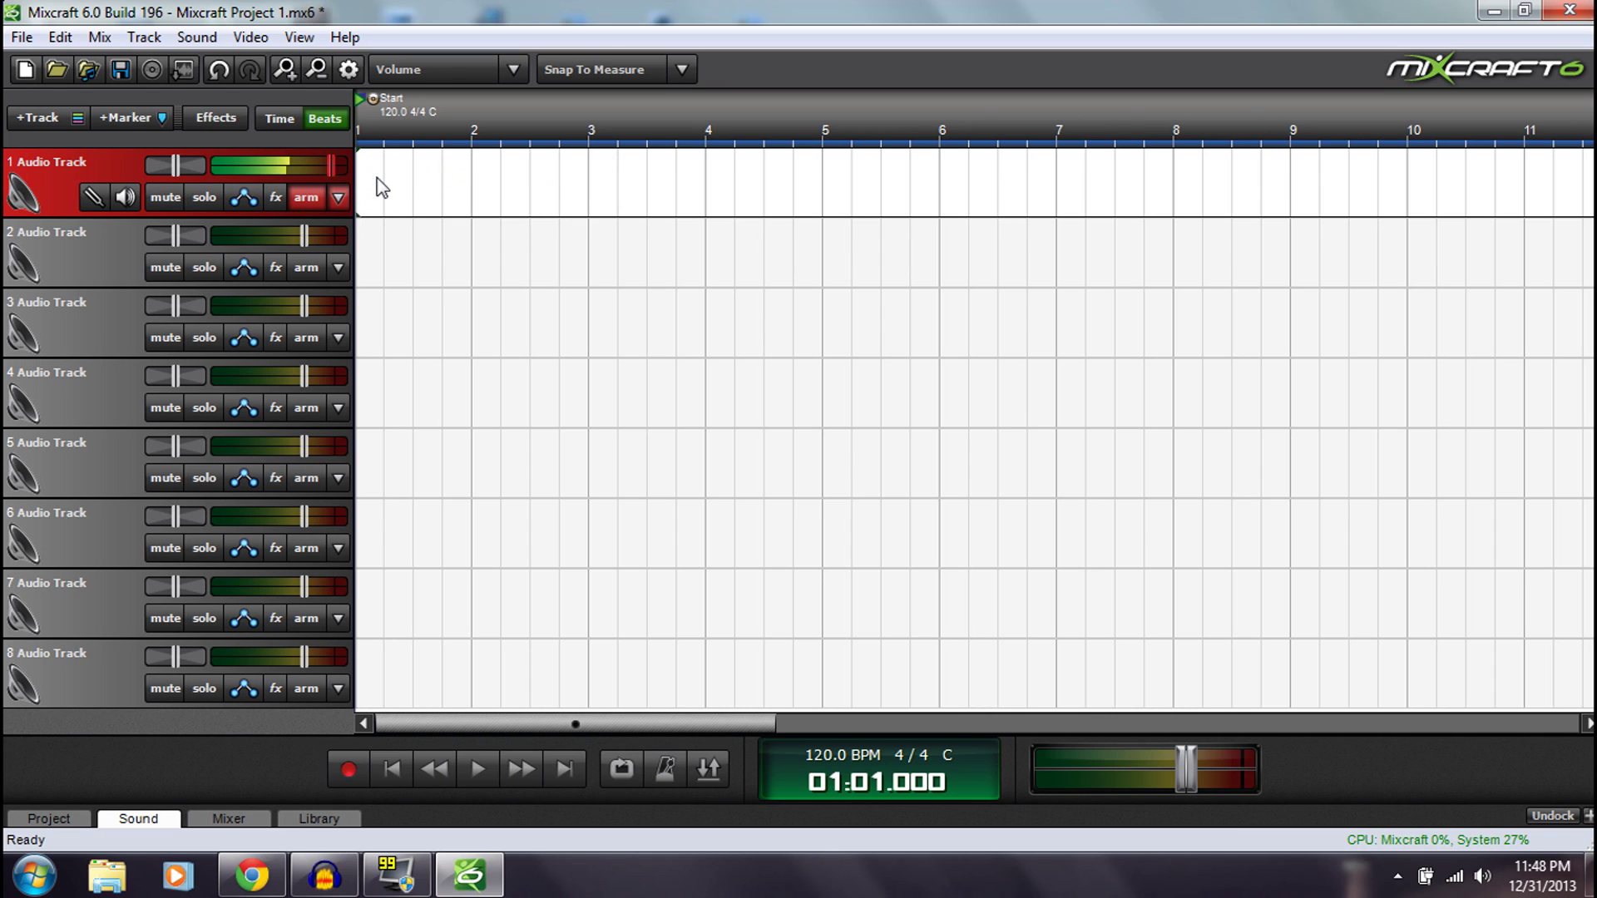
- Move playback to measure 2 and show Track 1's effect list with its add-effect menu
left_click(461, 181)
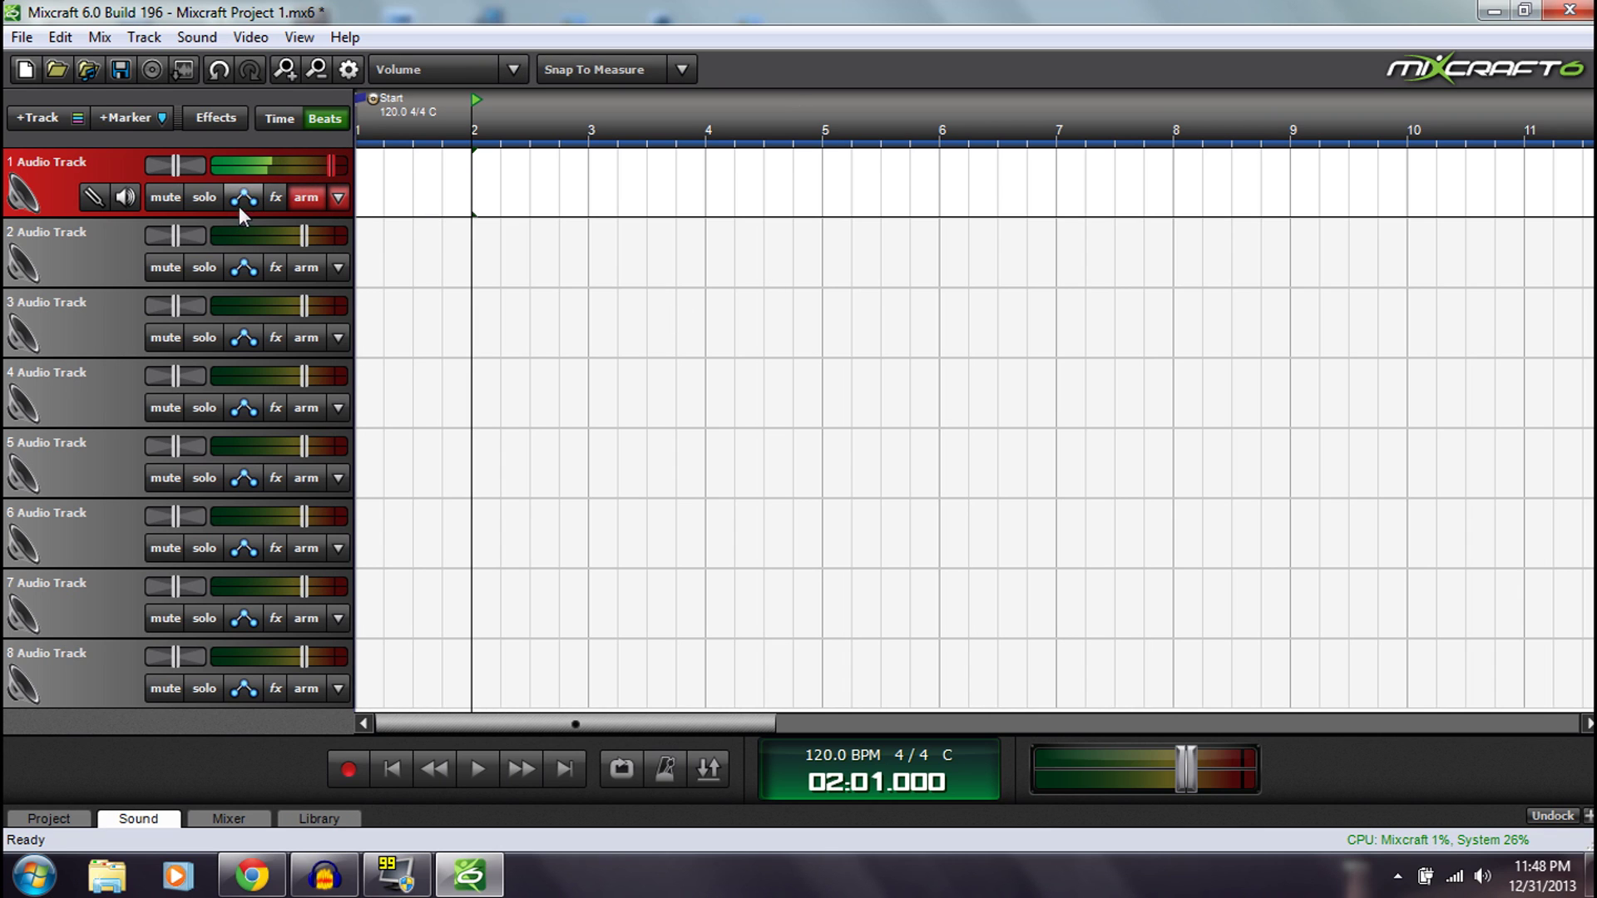
left_click(274, 196)
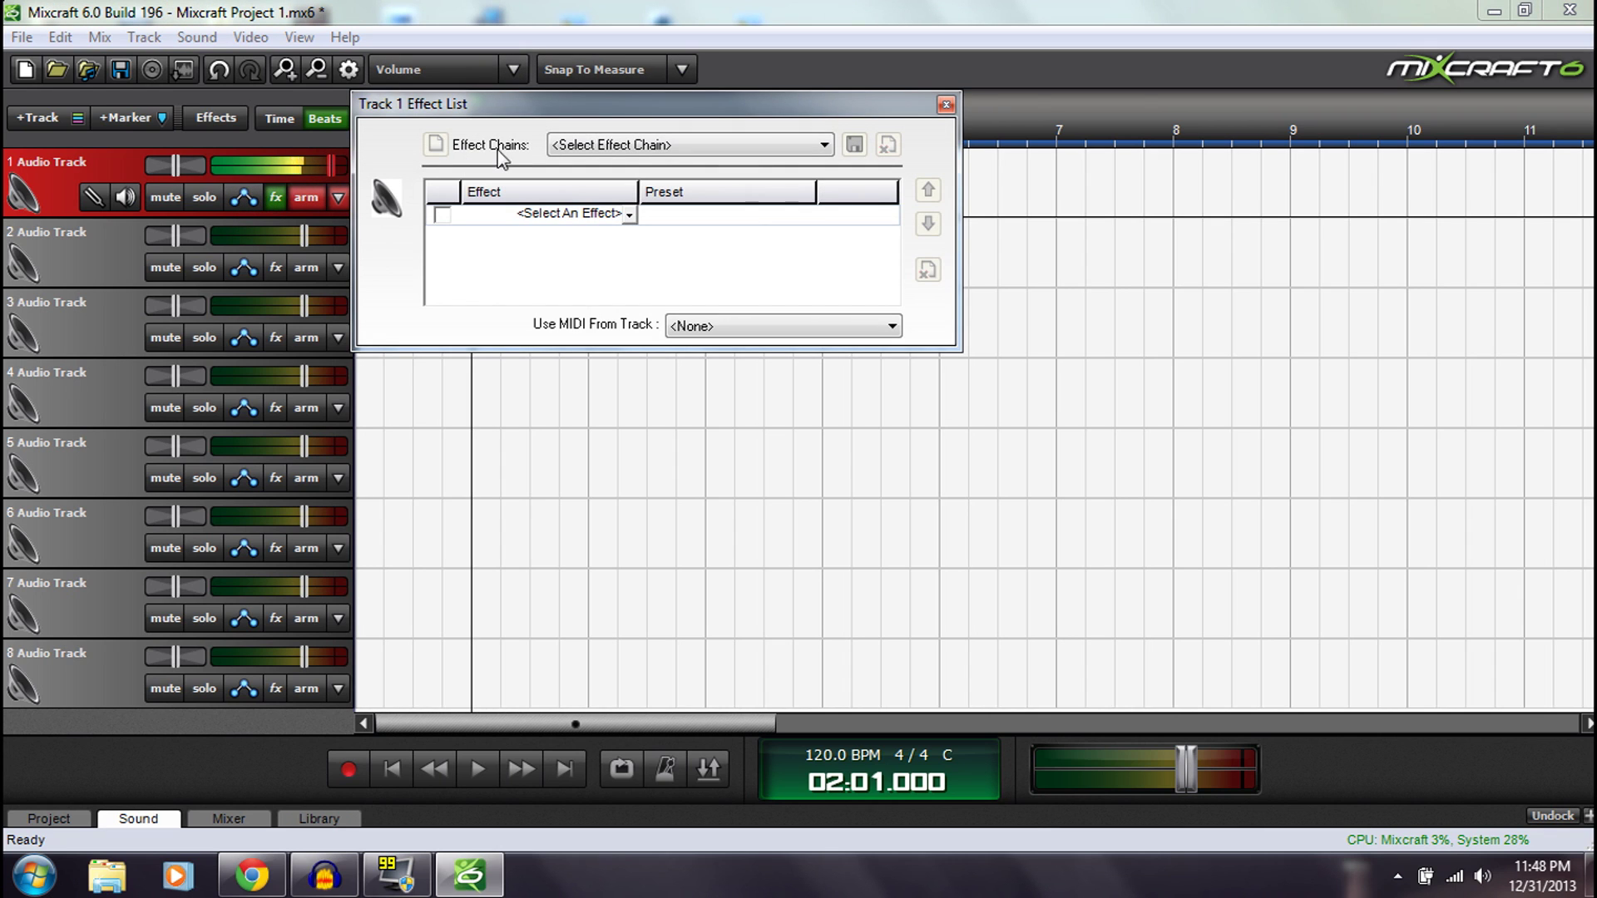
mouse_move(585, 108)
left_mouse_down()
mouse_move(541, 116)
mouse_move(553, 121)
left_mouse_up()
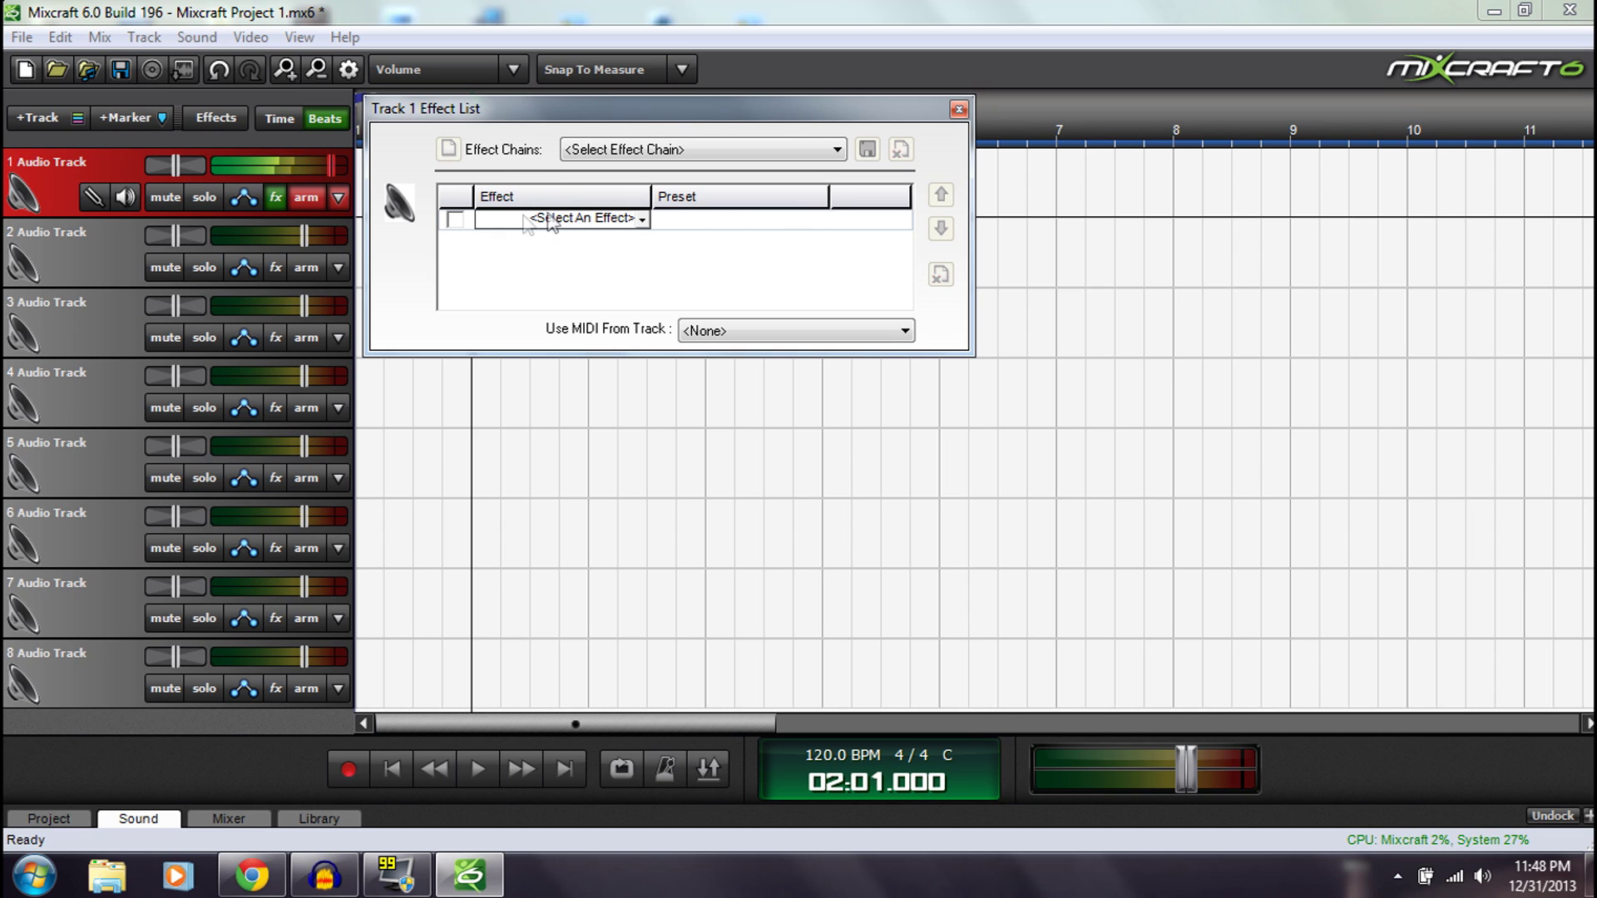
left_click(640, 219)
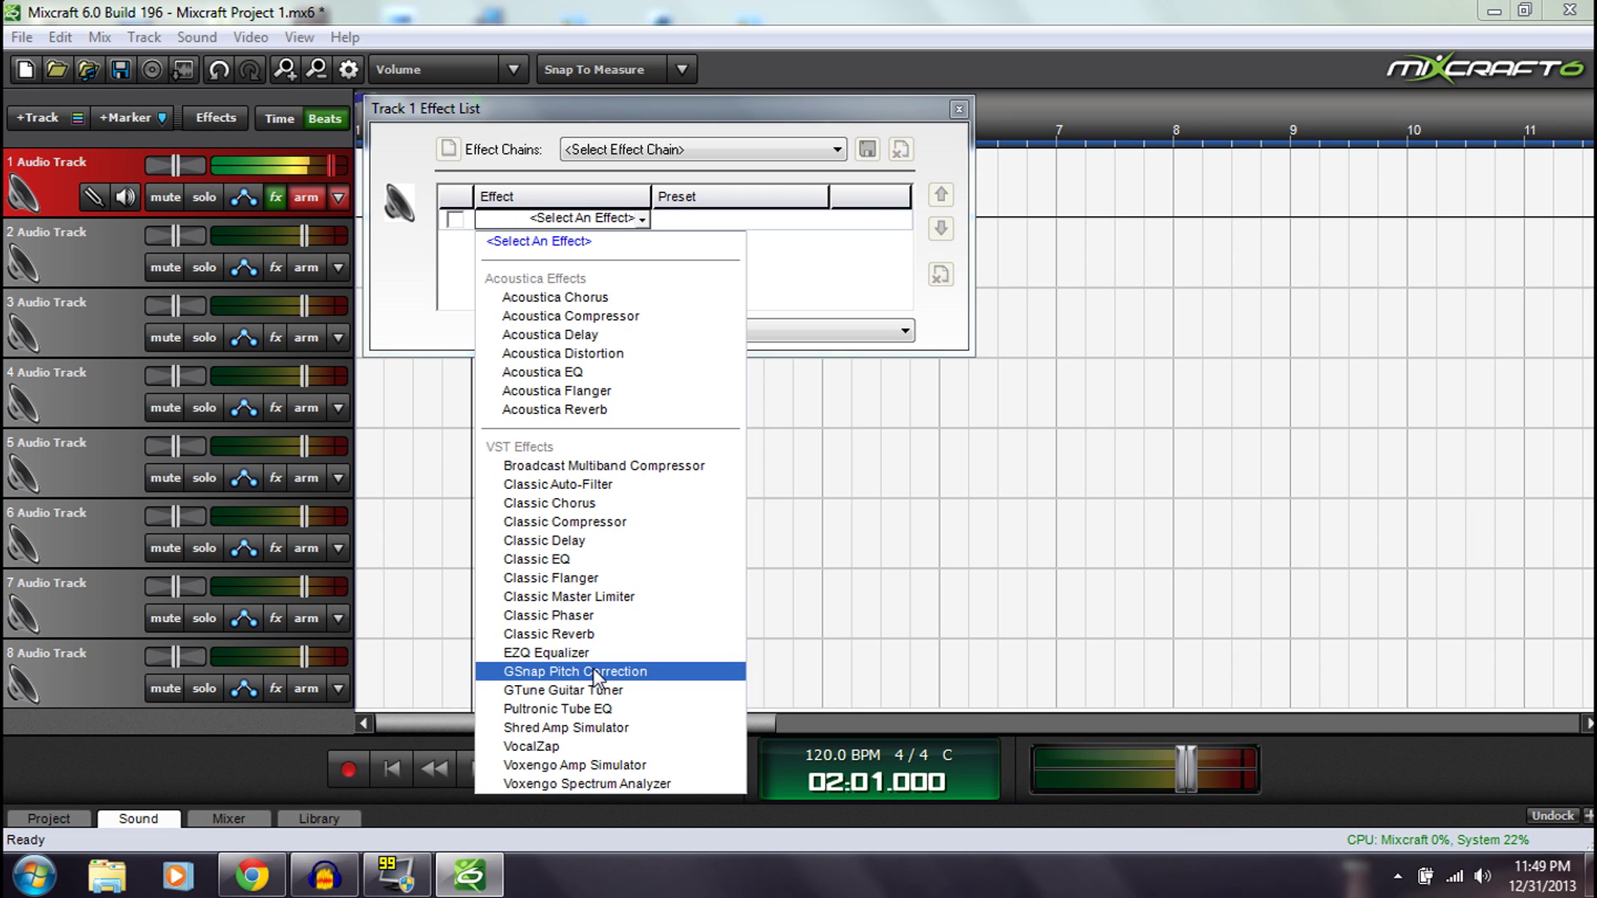
- Add GSnap Pitch Correction to Track 1 and browse its preset choices without changing
left_click(594, 673)
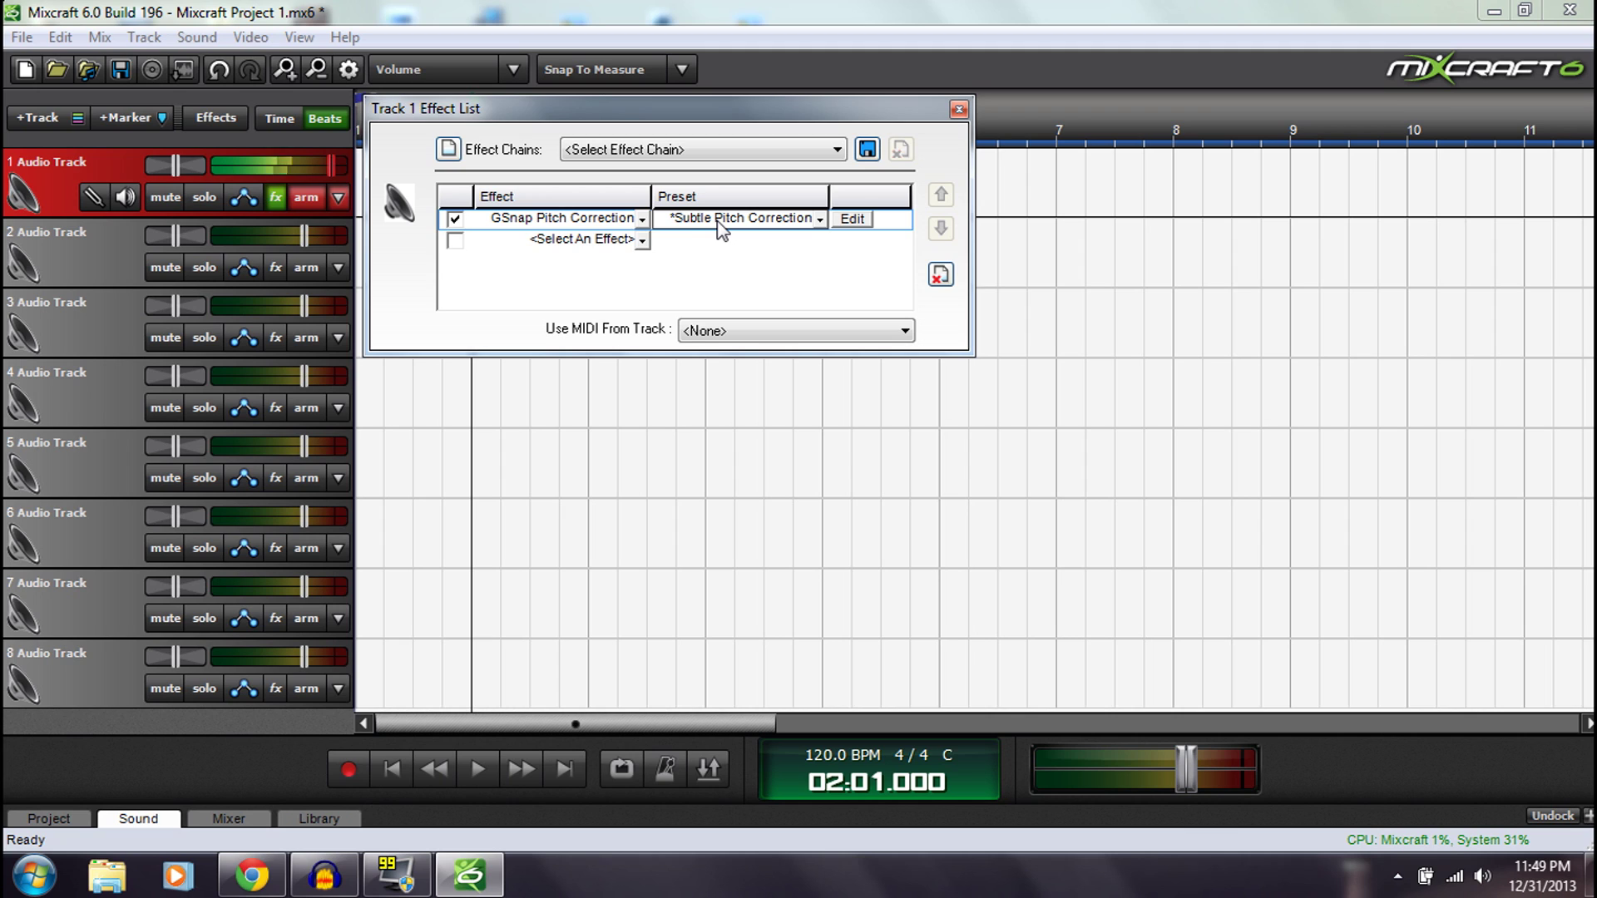
left_click(822, 222)
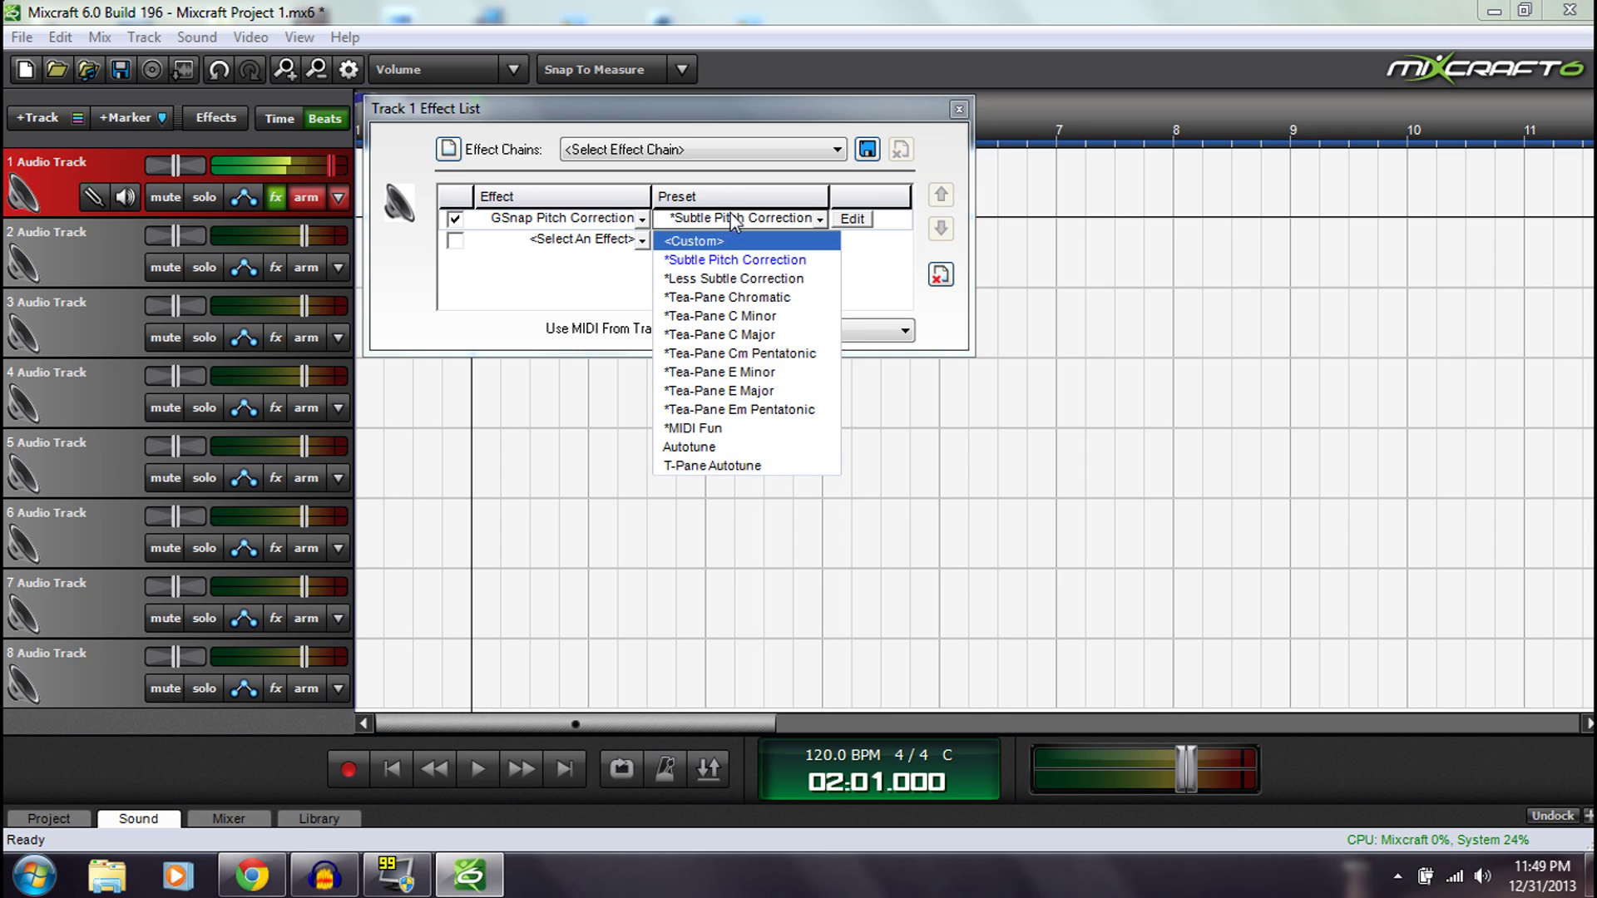
left_click(815, 218)
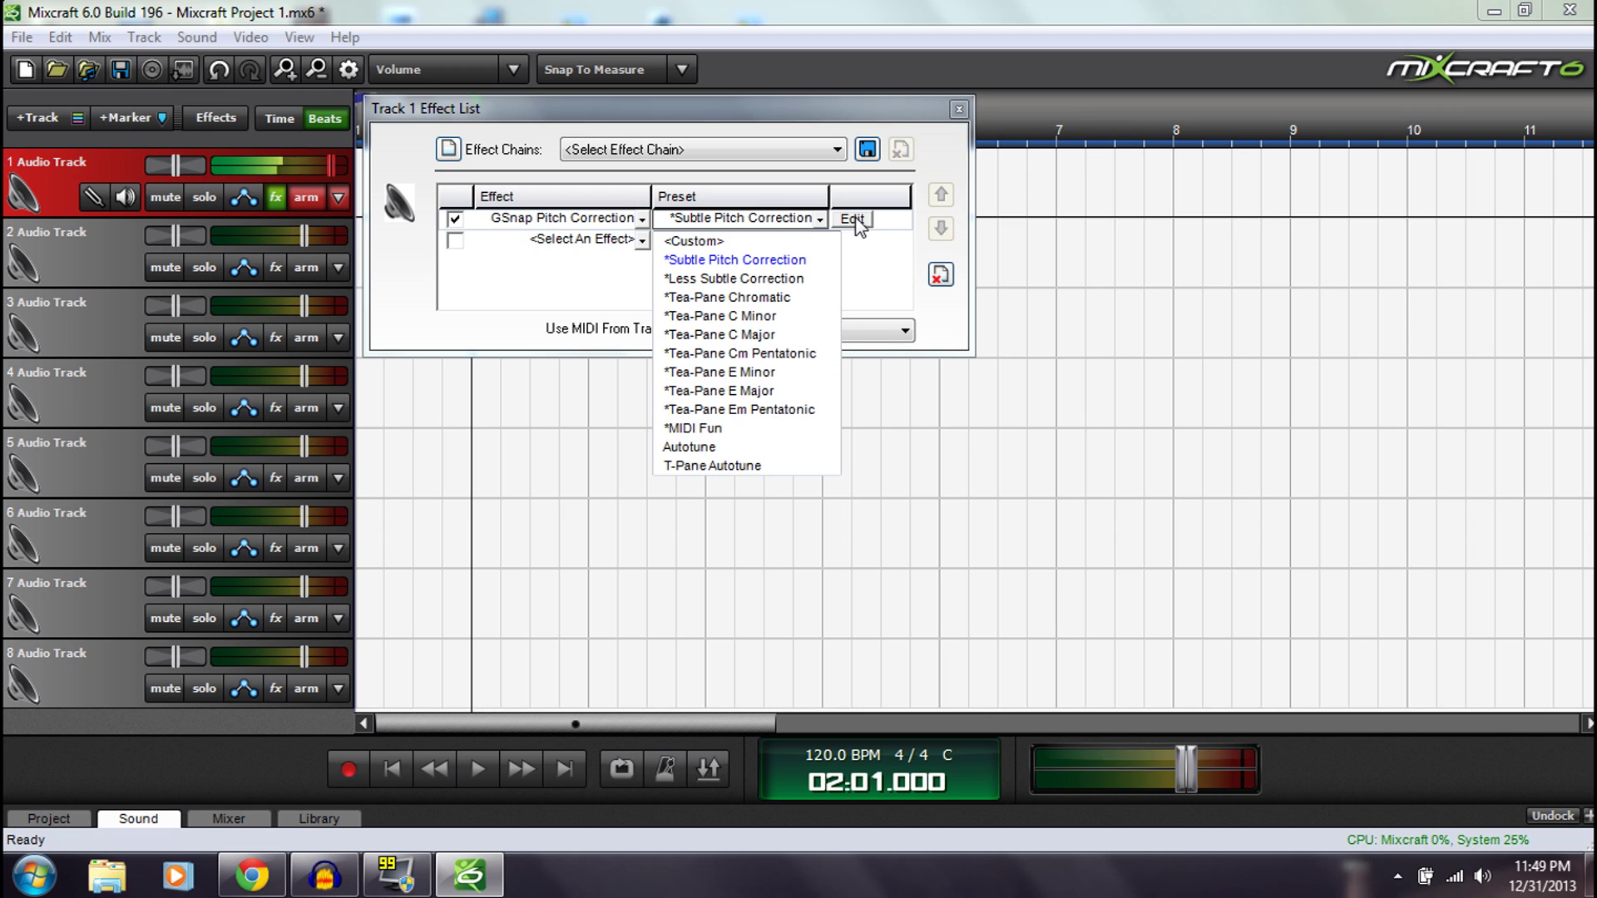
left_click(858, 225)
- Peek at the GSnap editor, then switch its preset to Autotune
left_click(856, 223)
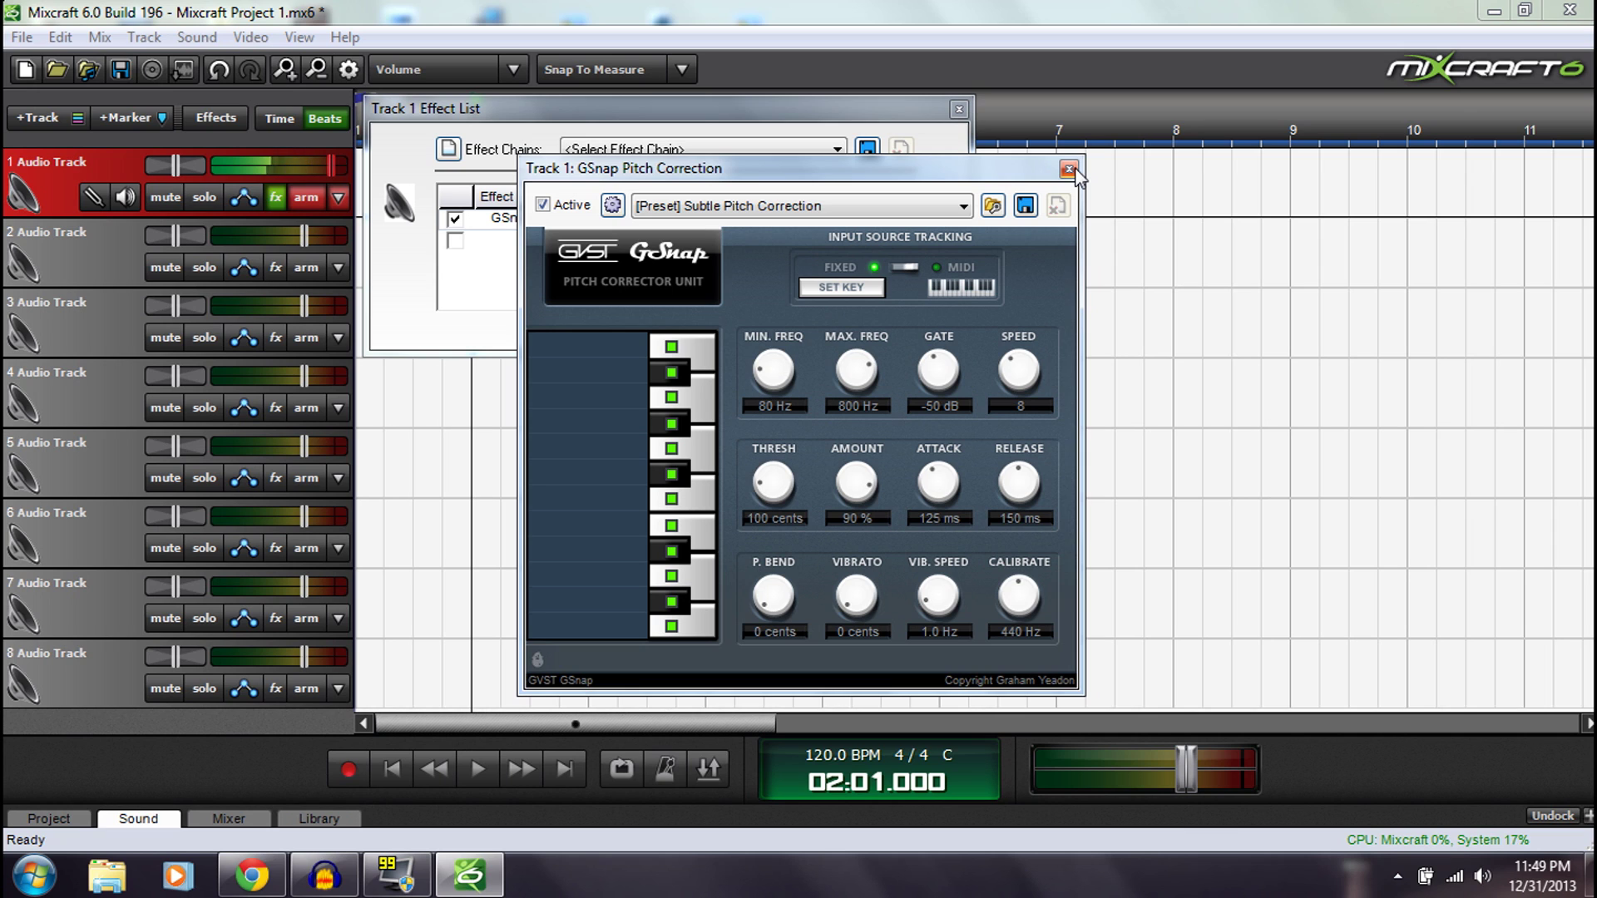
left_click(1070, 170)
left_click(820, 219)
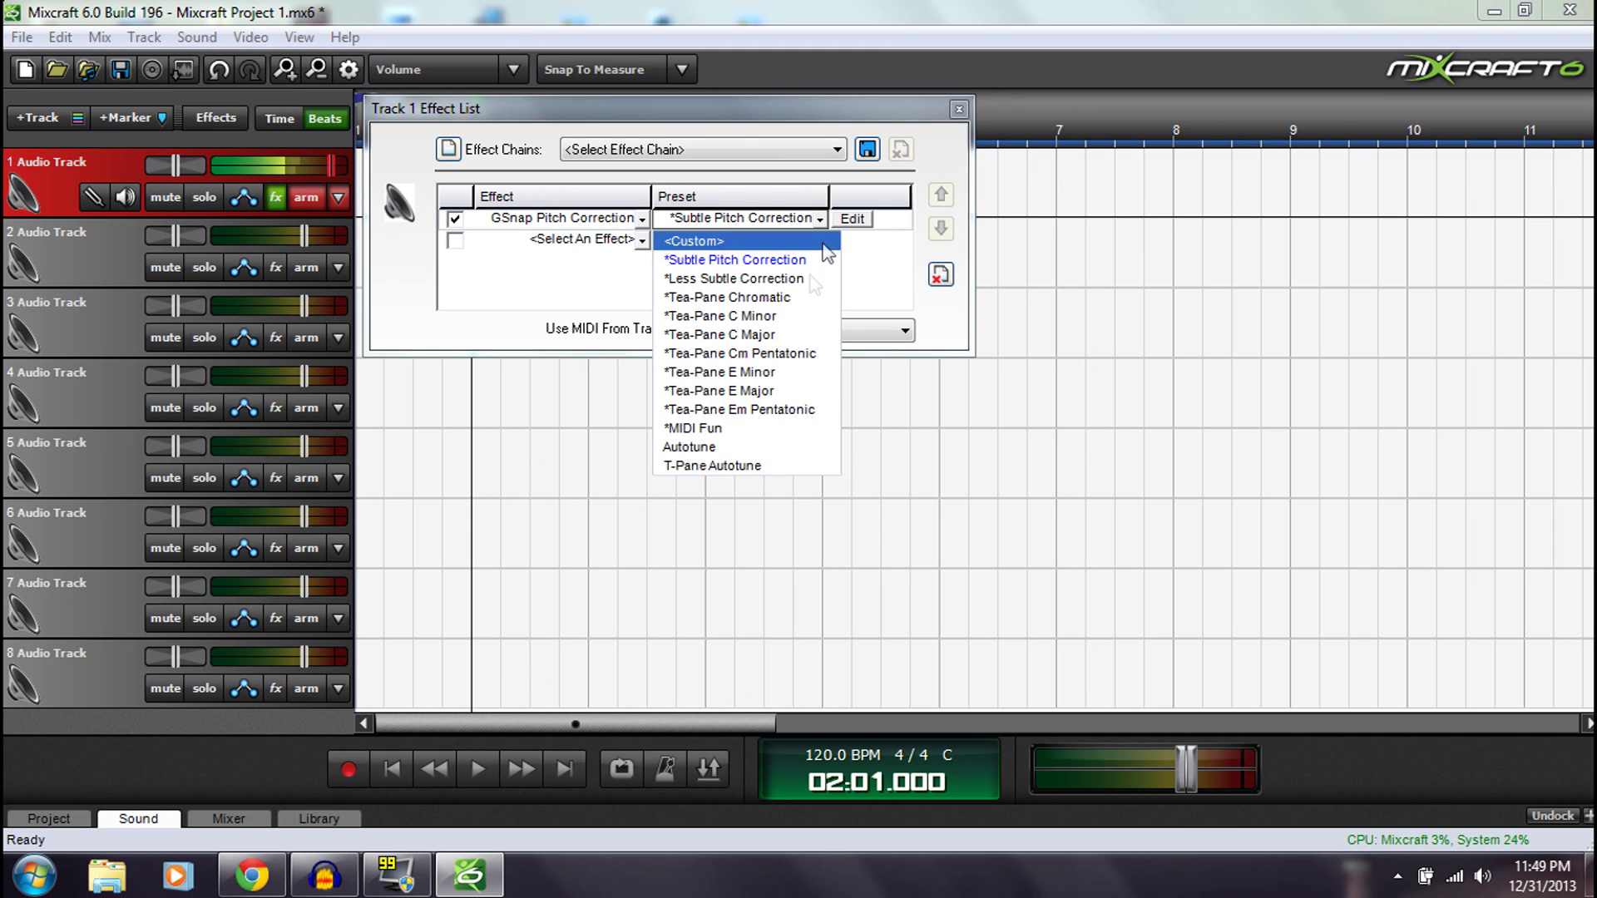
left_click(711, 446)
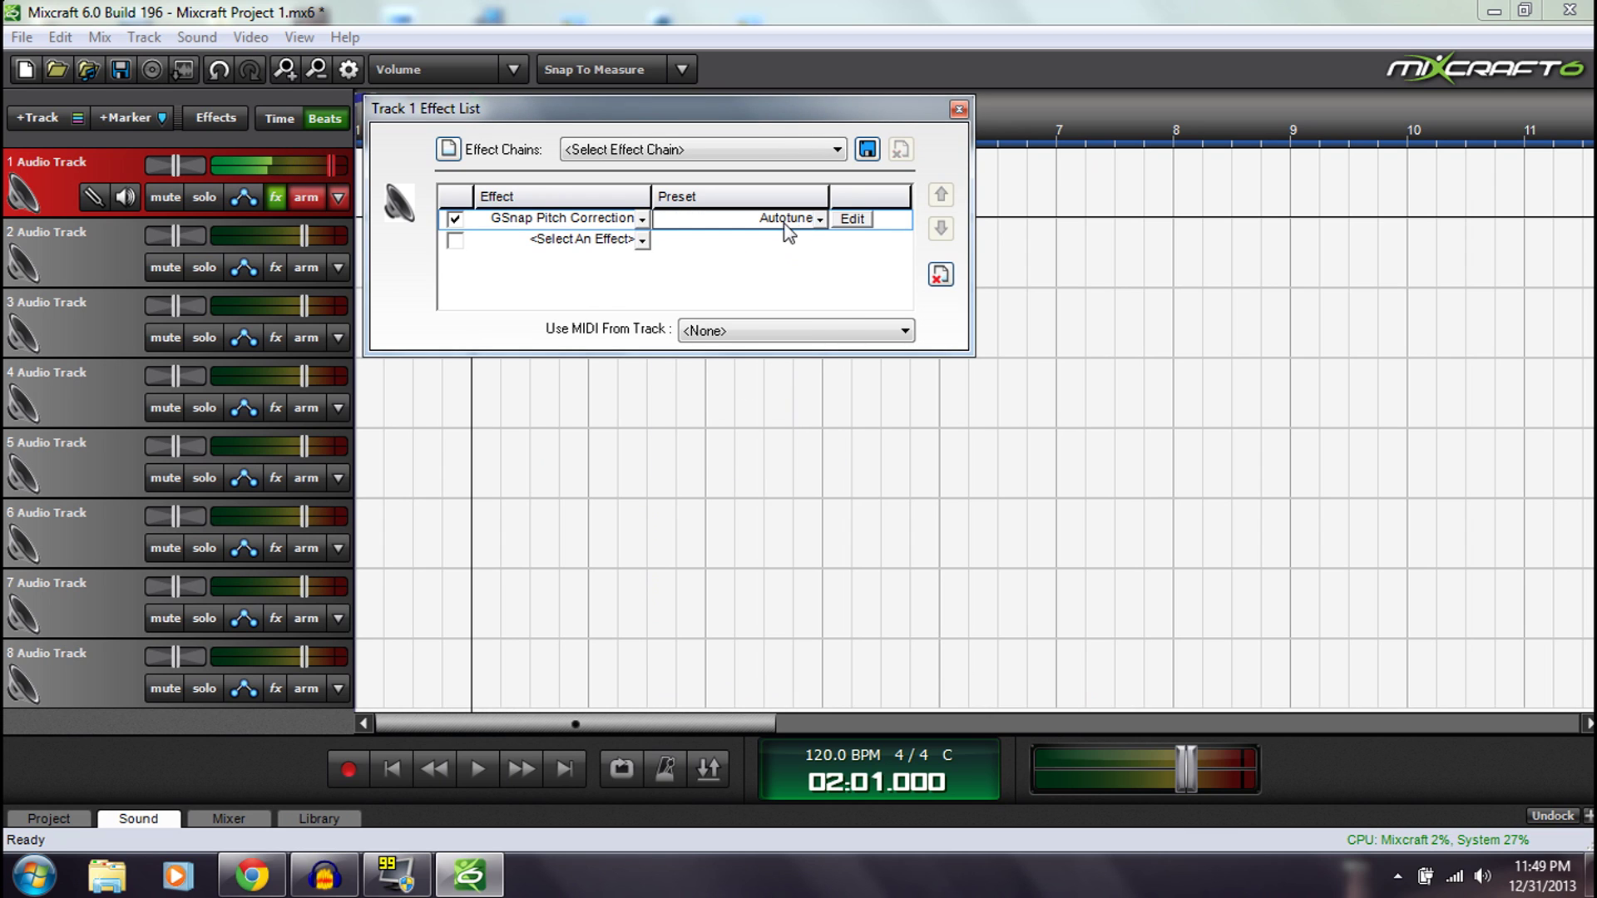
- In GSnap's Autotune settings, nudge the MAX. FREQ and SPEED knobs
left_click(855, 223)
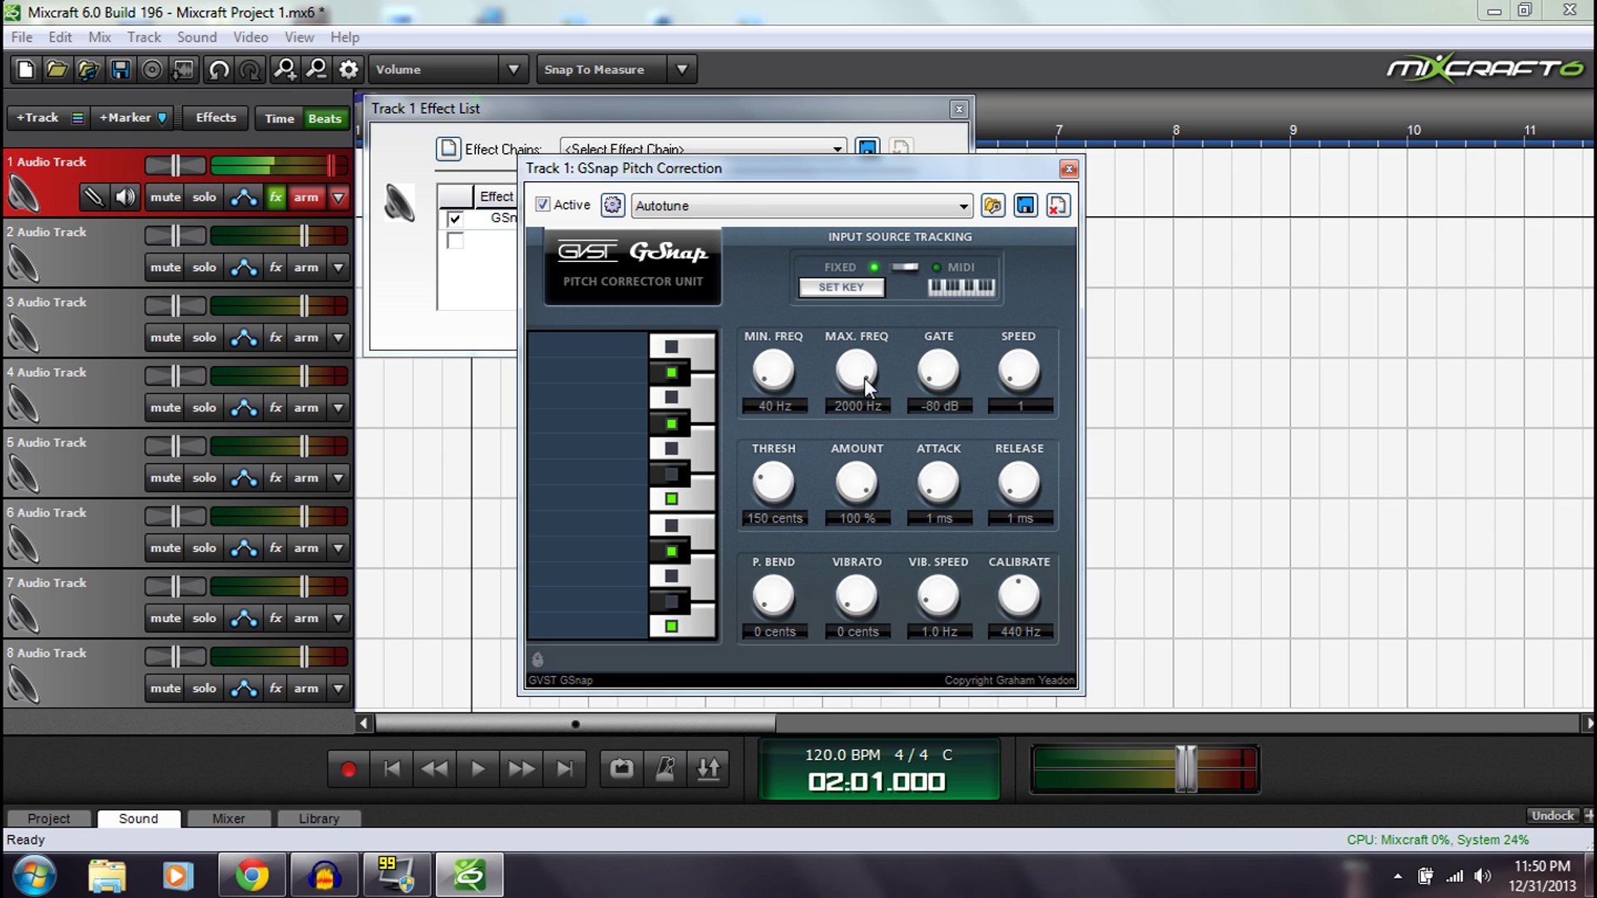
left_click_drag(855, 388, 848, 395)
left_click_drag(1009, 380, 1002, 379)
- Set GSnap's correction key and scale to G# Pentatonic
left_click(836, 289)
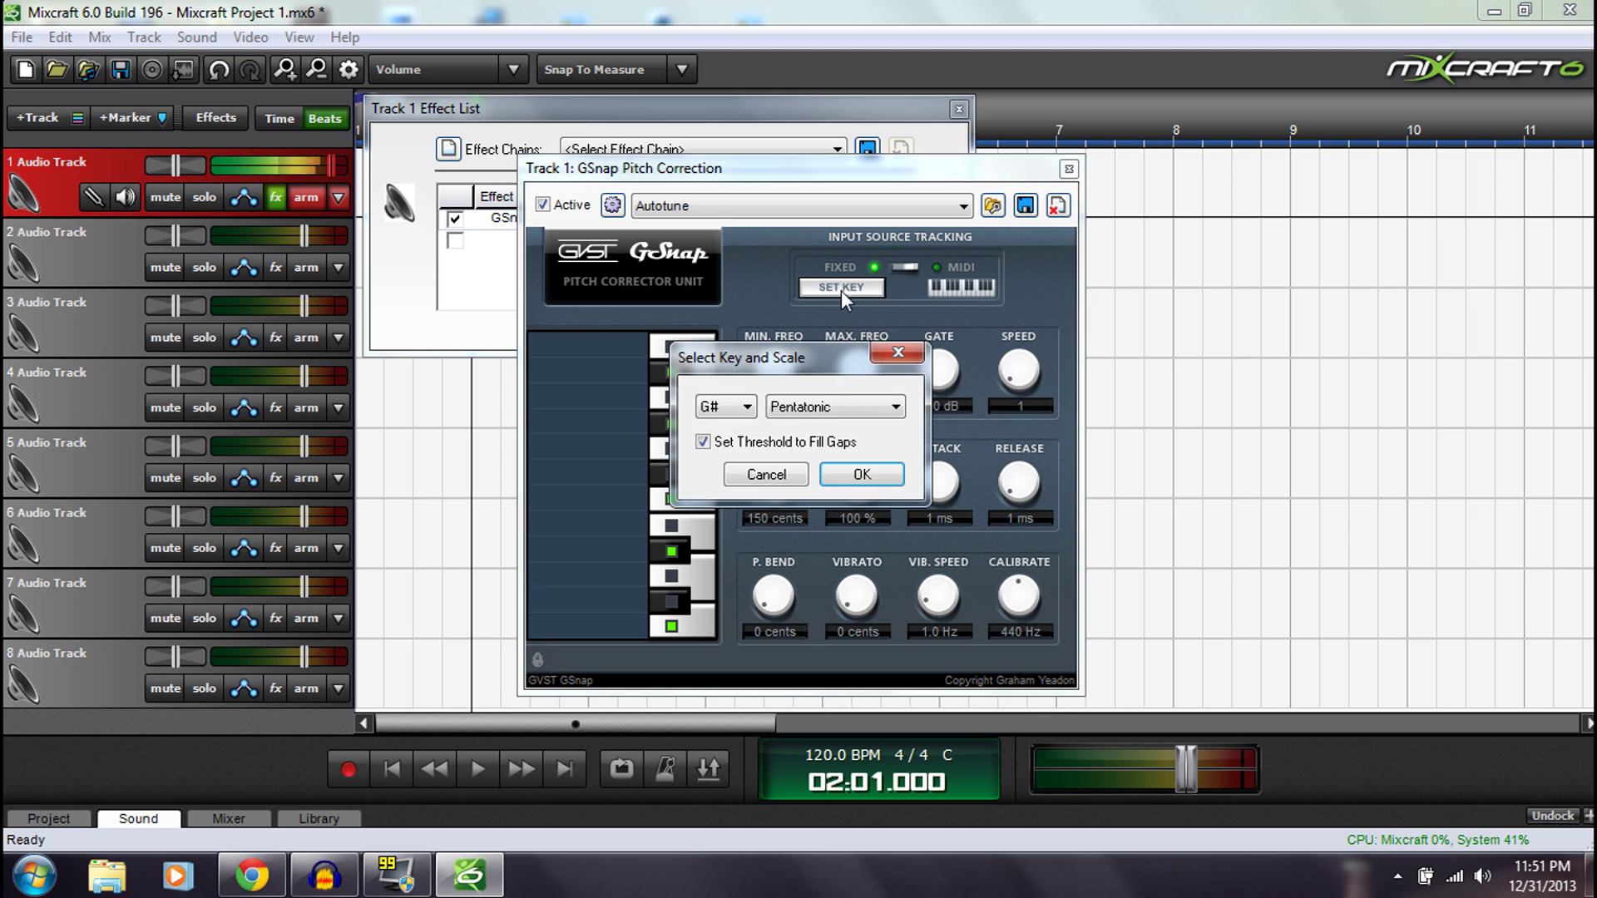
left_click(745, 410)
left_click(743, 412)
left_click(811, 409)
left_click(835, 408)
left_click(828, 537)
left_click(726, 407)
left_click(715, 592)
left_click(854, 478)
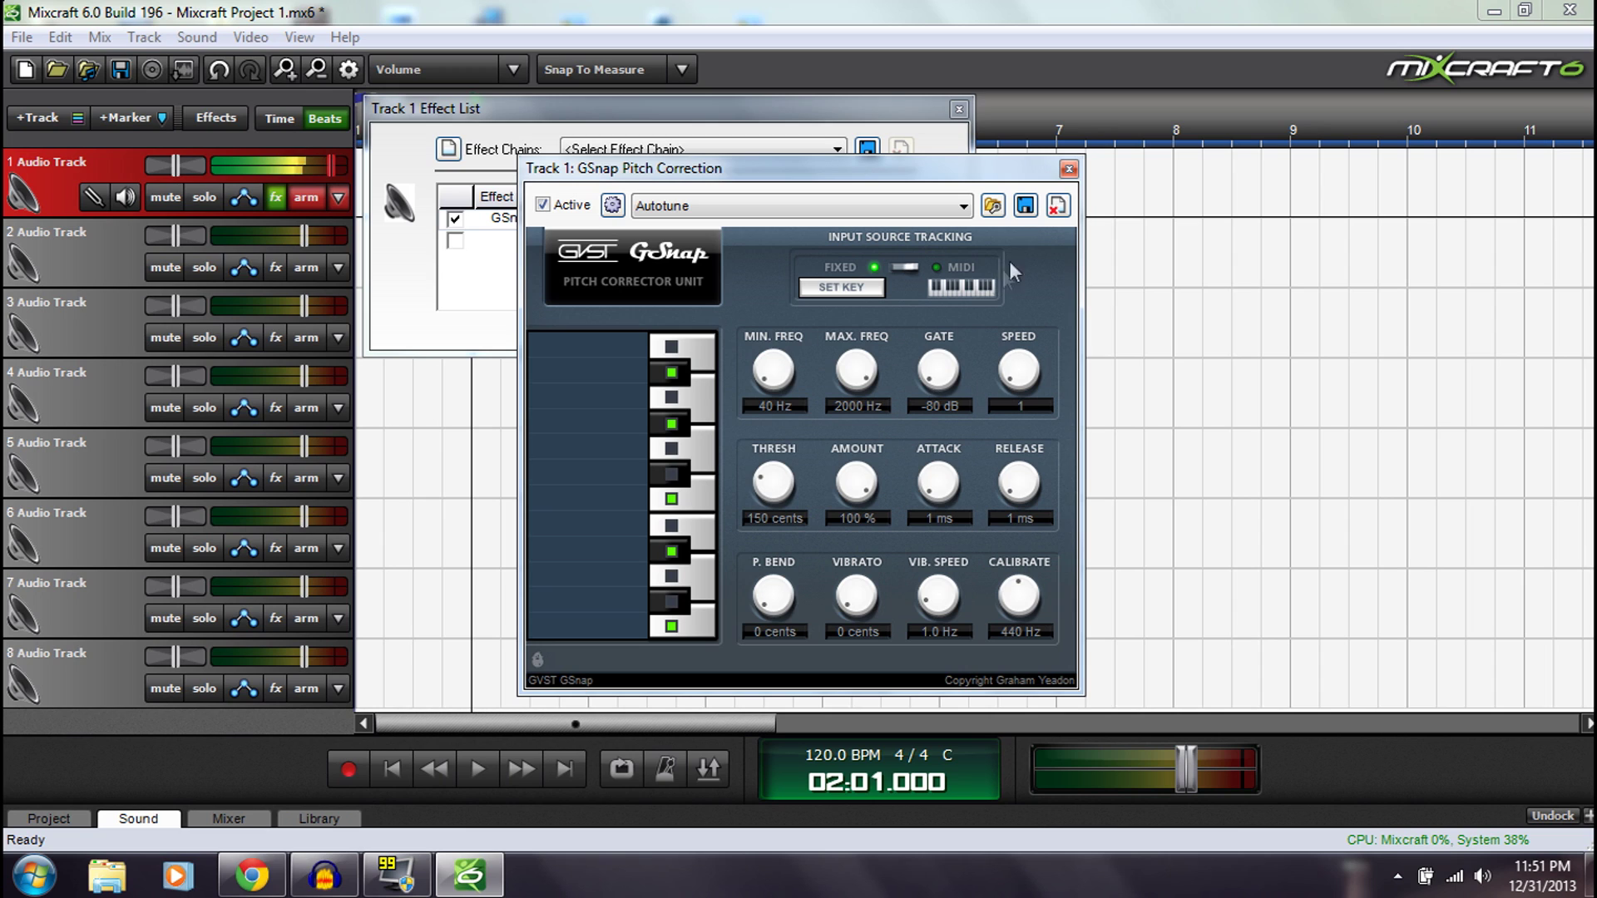
- Cancel saving a new preset and close GSnap and Track 1's effect list
left_click(1026, 206)
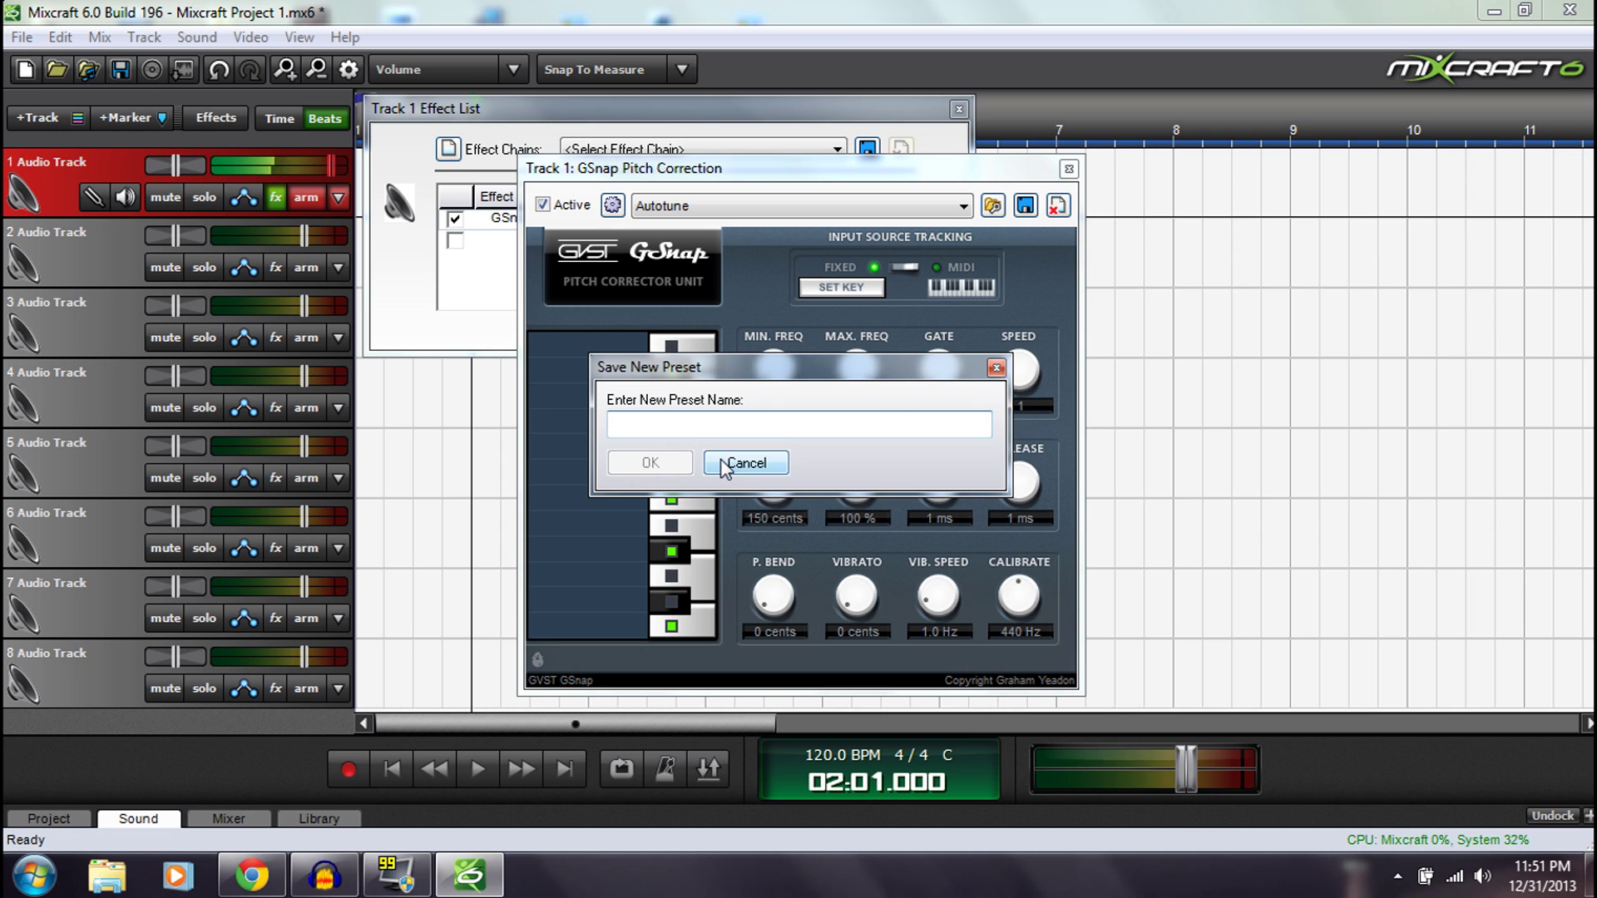
left_click(745, 463)
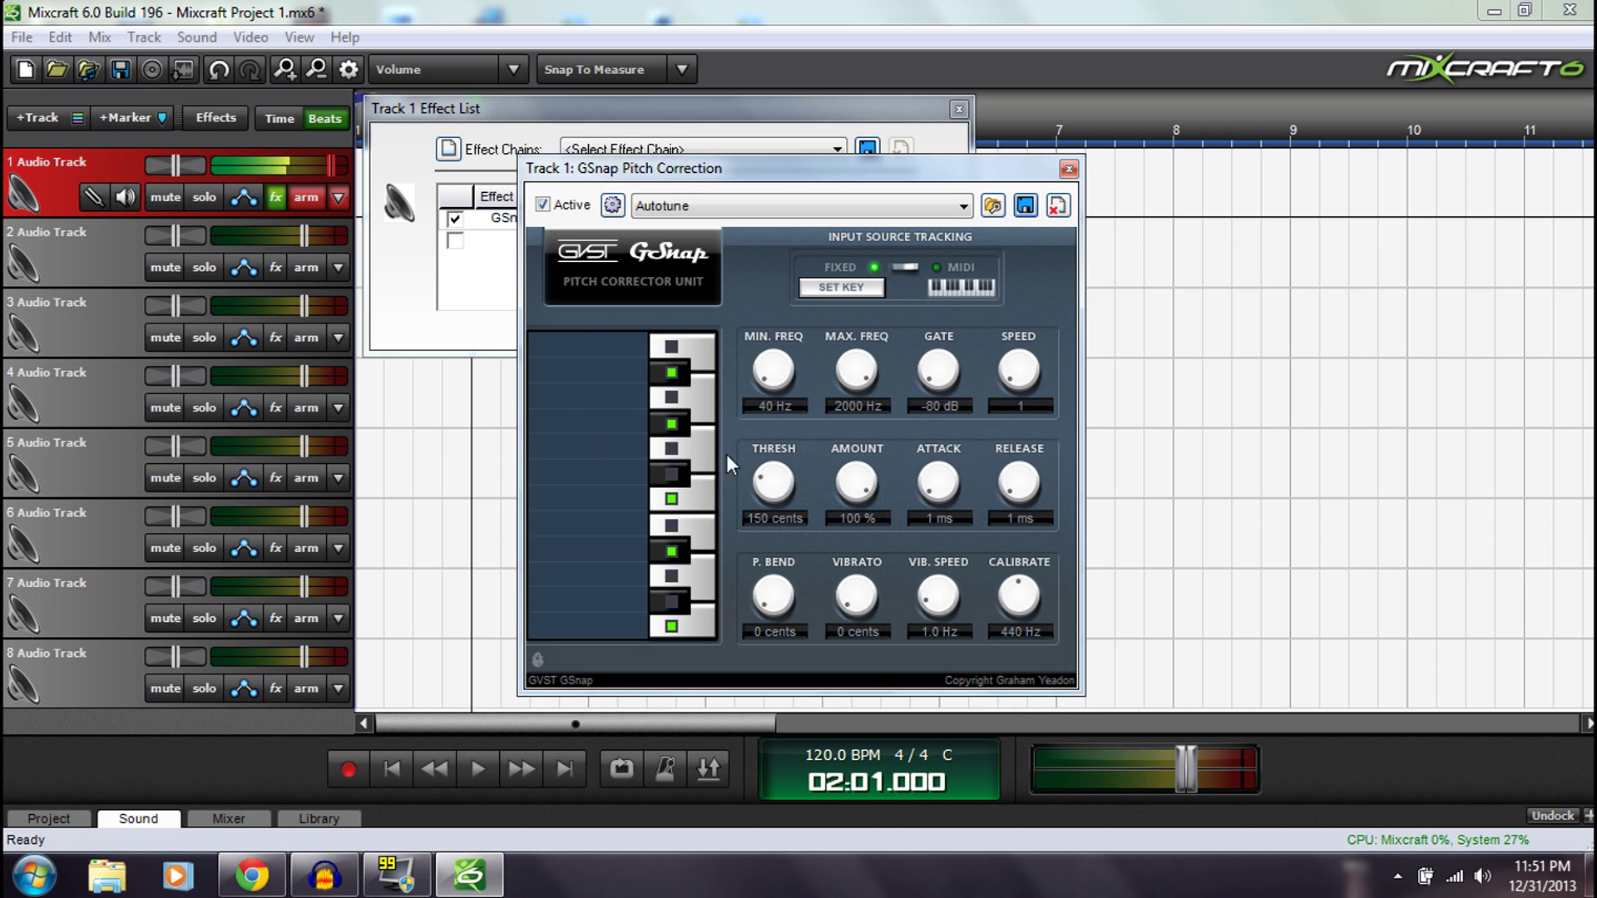
left_click(1069, 172)
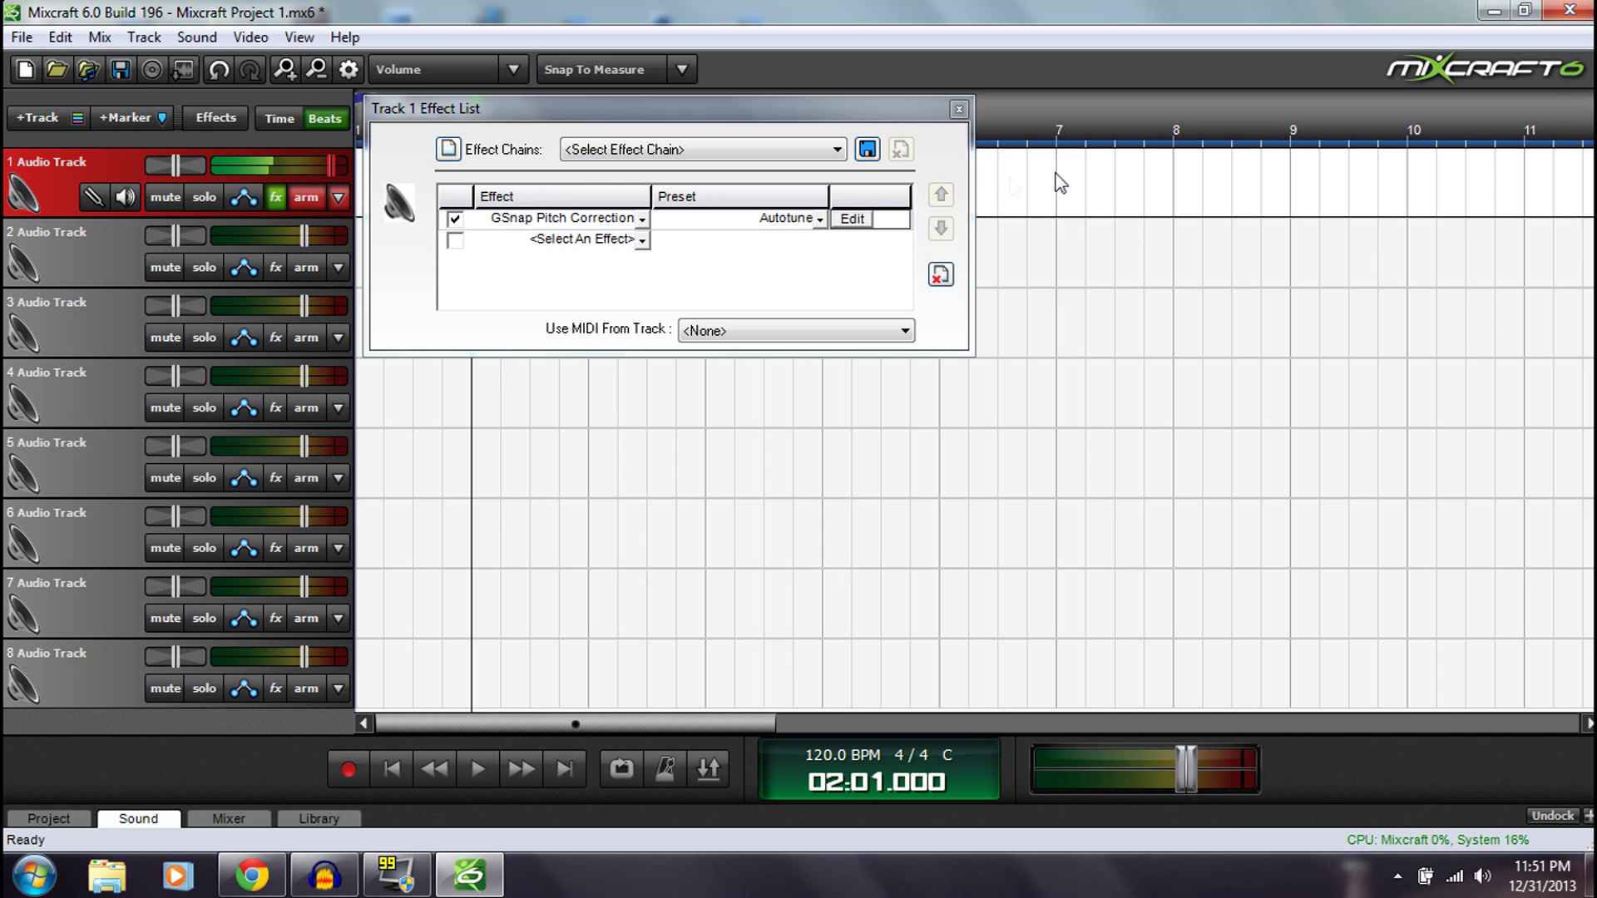
left_click(960, 111)
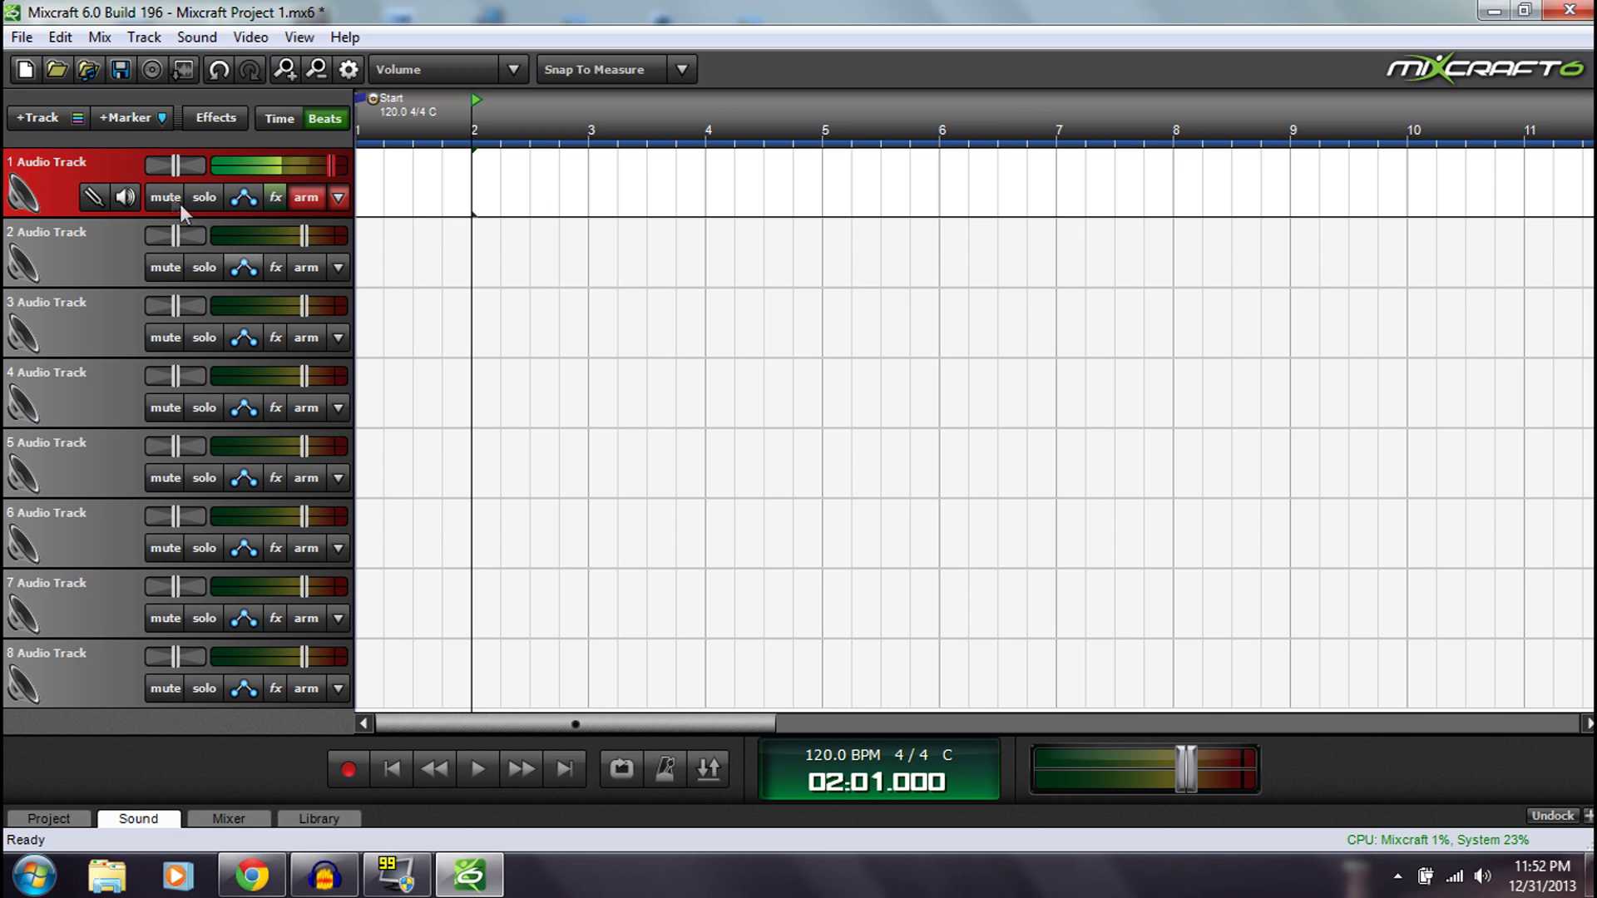
- Turn on monitoring of incoming audio for Track 1
left_click(123, 198)
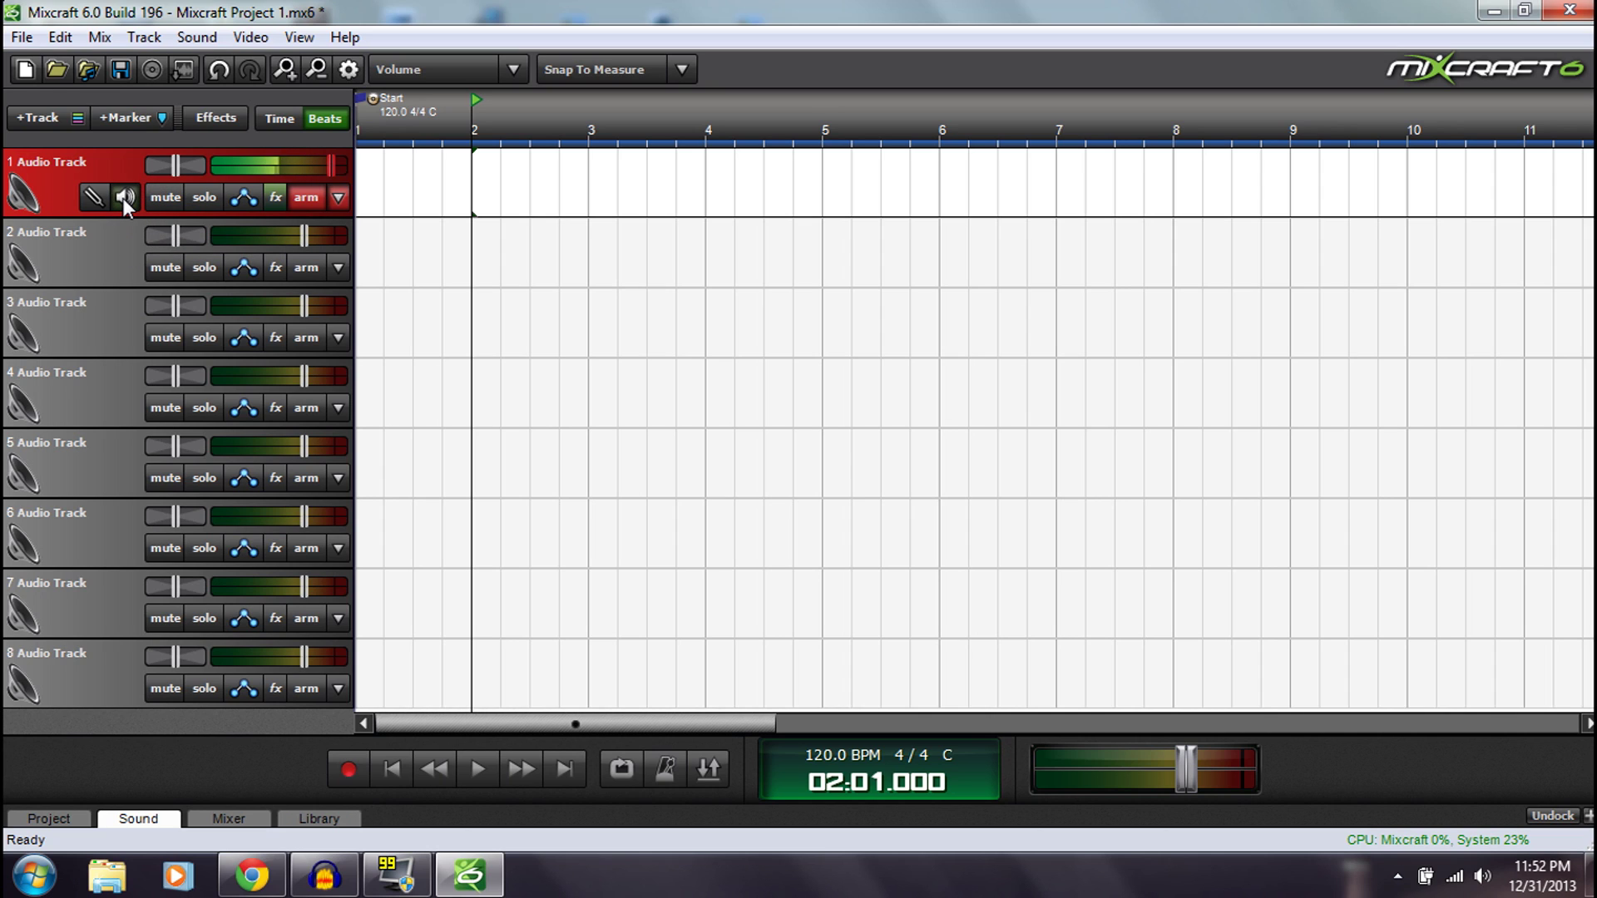